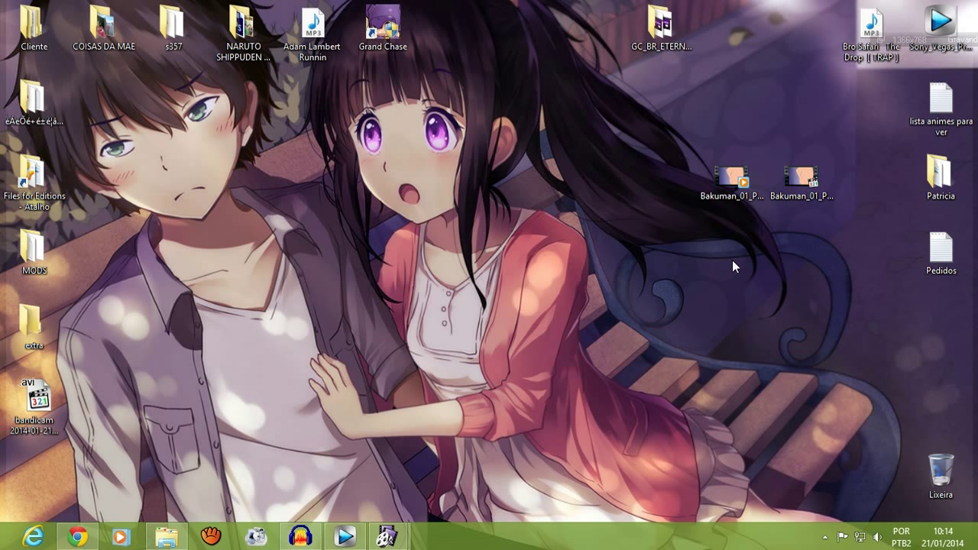
left_click_drag(654, 111, 832, 227)
left_click(803, 233)
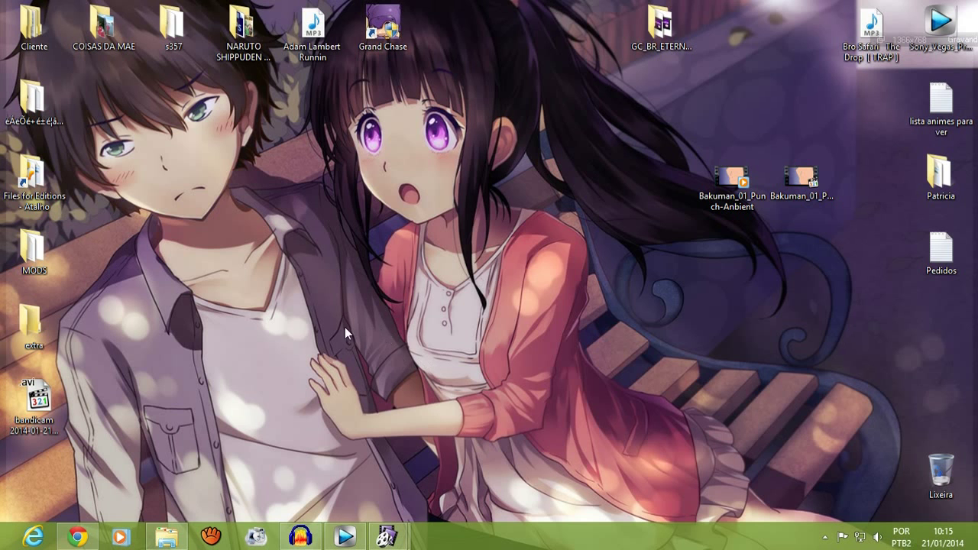
Switch to Chrome and look over the XviD4PSP 7 daily builds offered for download on the winnydows news page.
mouse_move(86, 539)
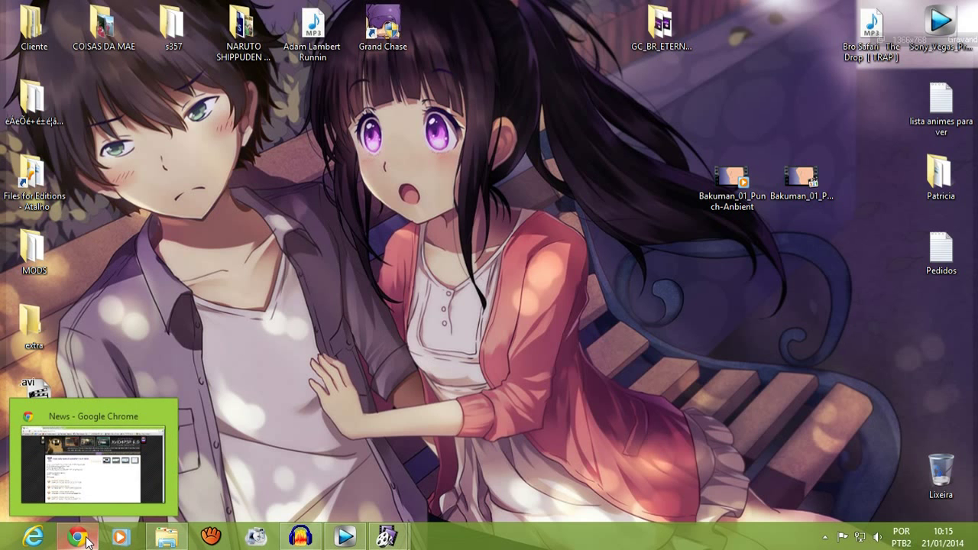
left_click(86, 539)
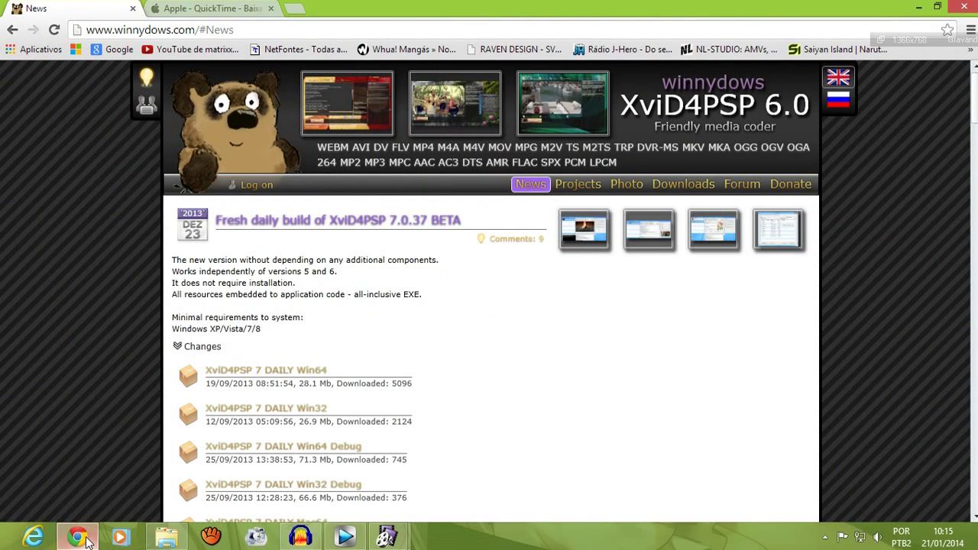
left_click(85, 539)
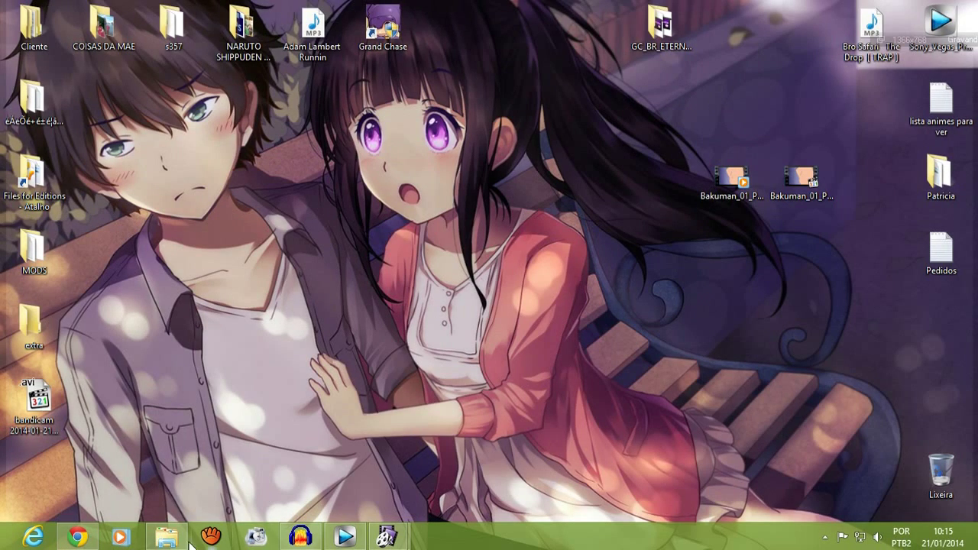
left_click(80, 539)
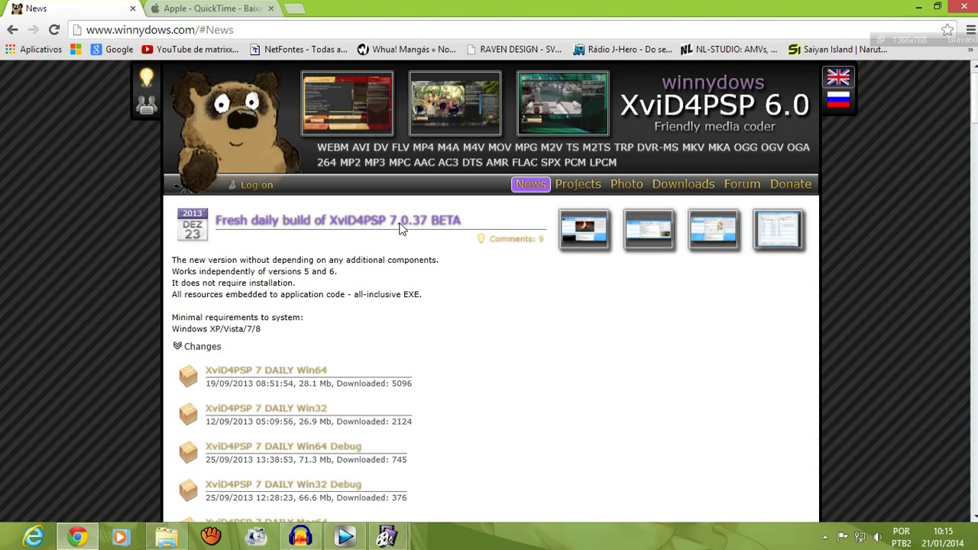
scroll(491, 244, "down", 2)
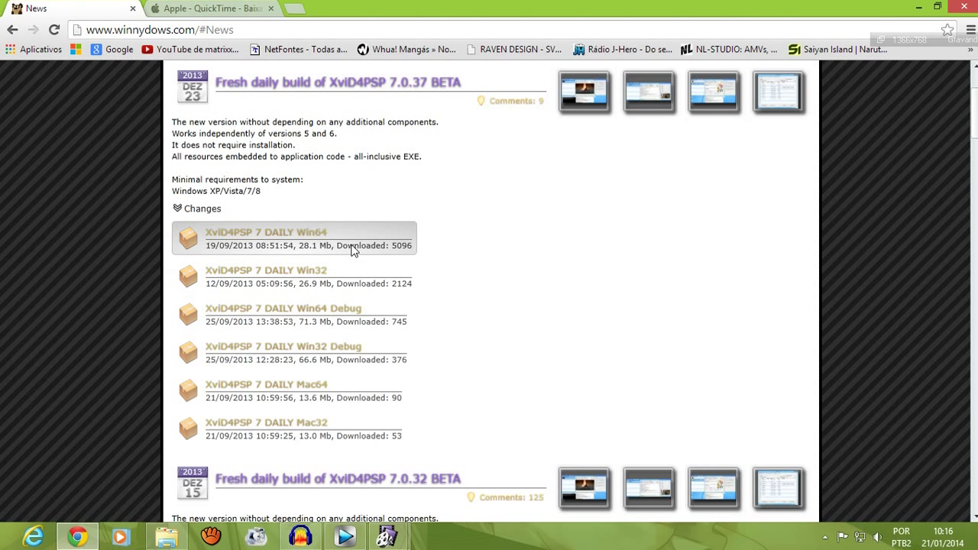
scroll(550, 242, "up", 2)
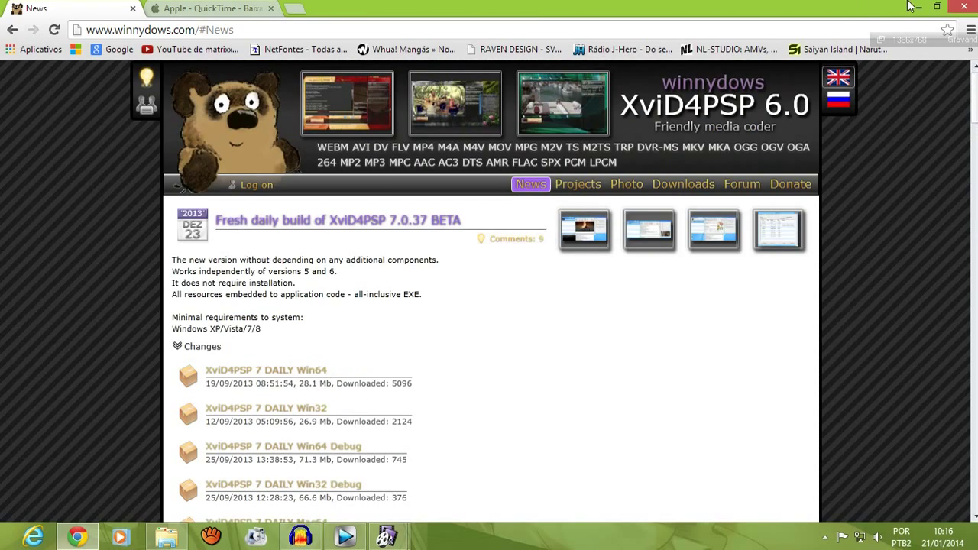
Put the browser away and switch to the XviD4PSP 7.0.37 BETA main window.
left_click(918, 6)
mouse_move(386, 537)
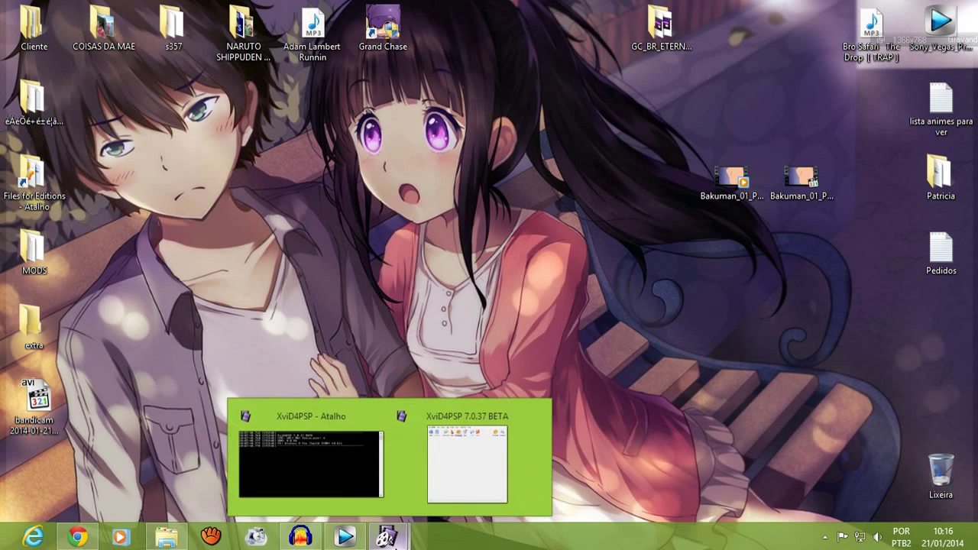
left_click(439, 461)
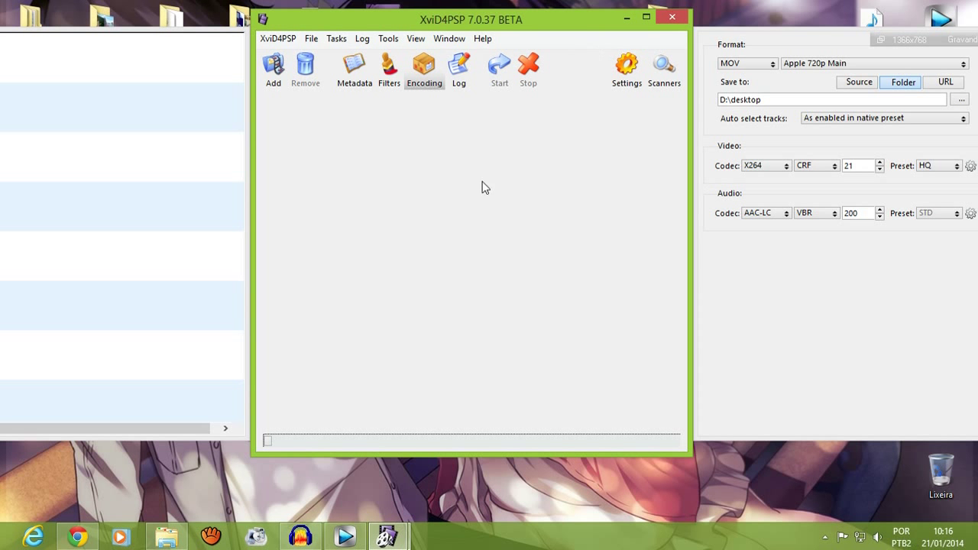
Play Bakuman_01_Punch-Anbient from the 1ª Temporada folder in a maximized player window.
left_click(166, 538)
left_click(249, 260)
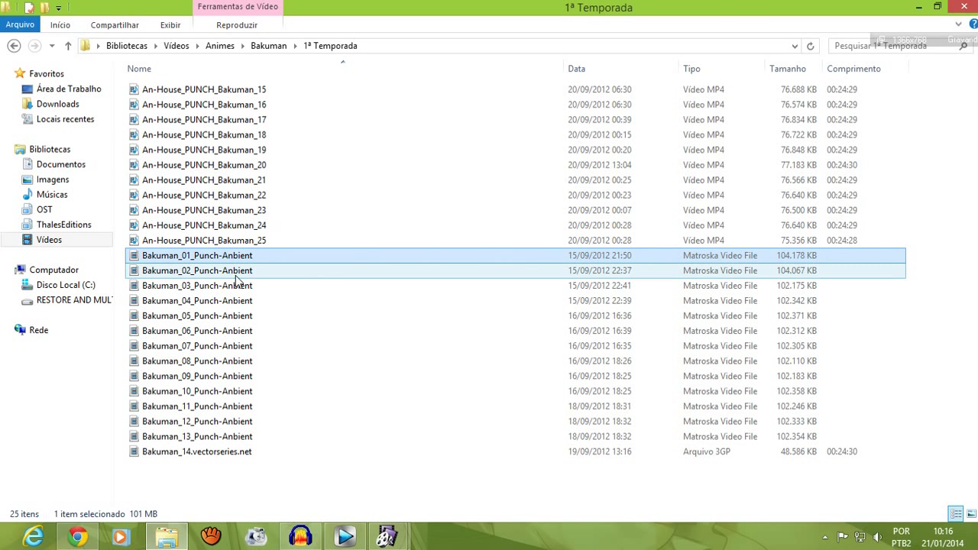
double_click(189, 260)
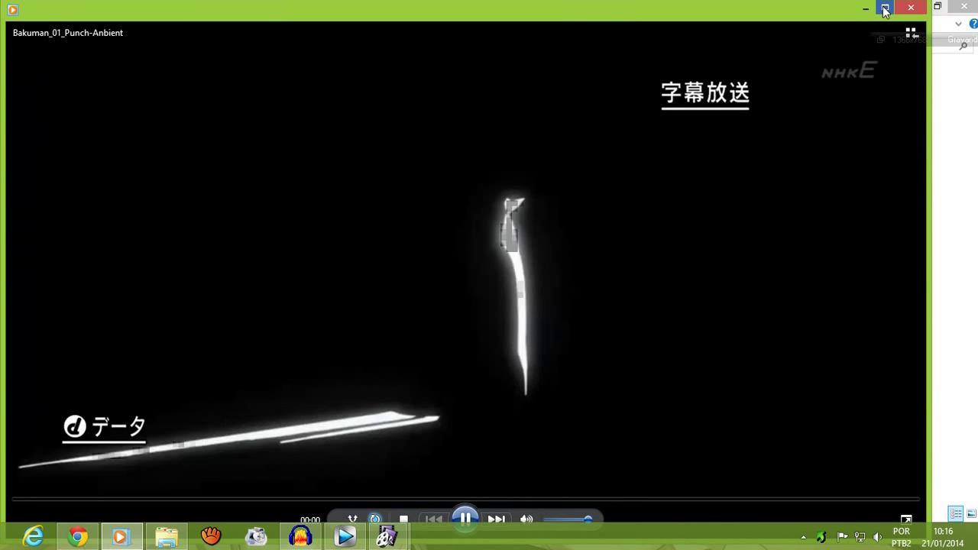
left_click(883, 9)
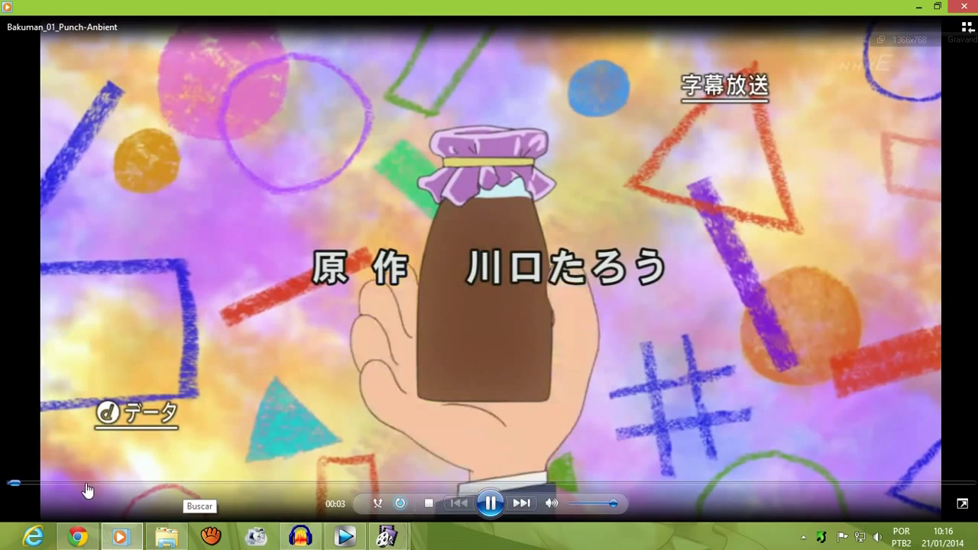
Skip ahead in the episode to about eight minutes to check the subtitles, pause playback and minimize the player.
left_click(87, 483)
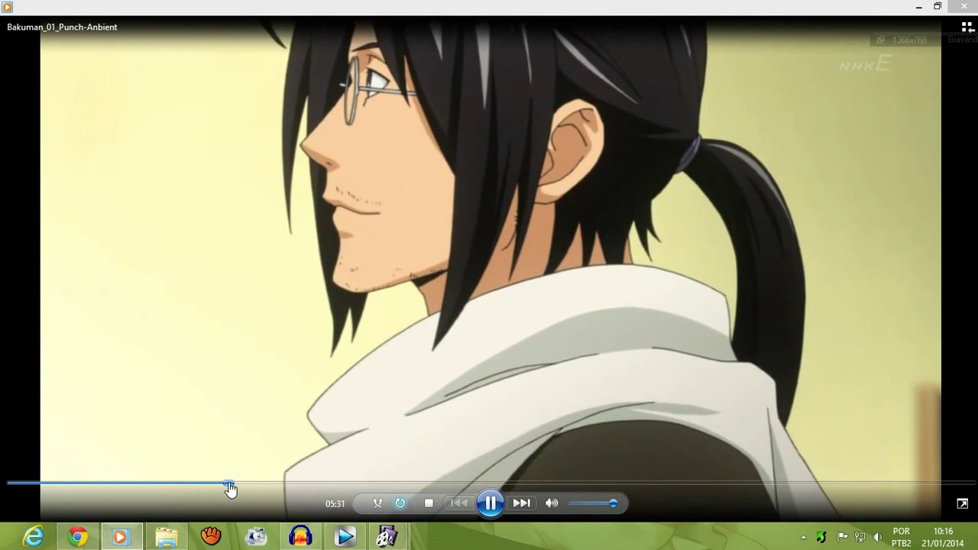
left_click(229, 483)
left_click(317, 483)
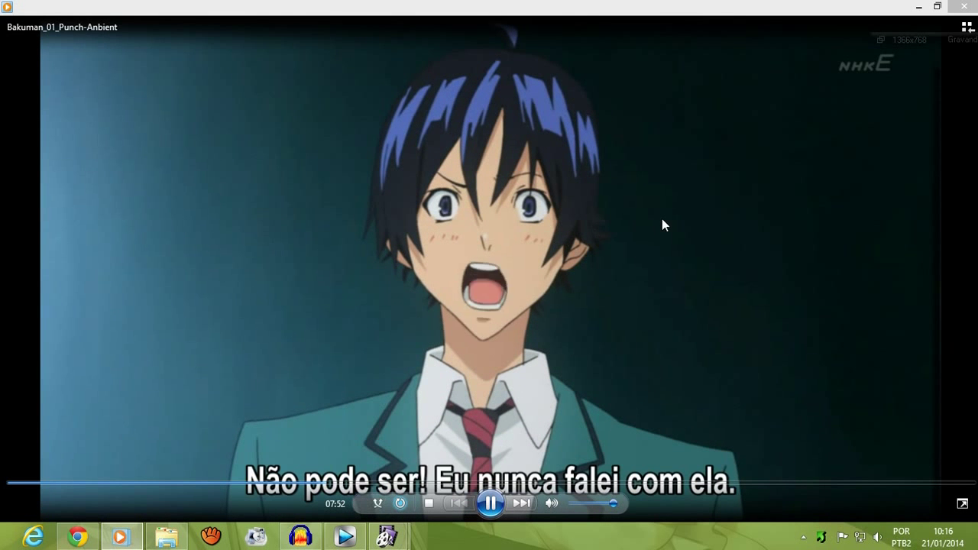
mouse_move(974, 7)
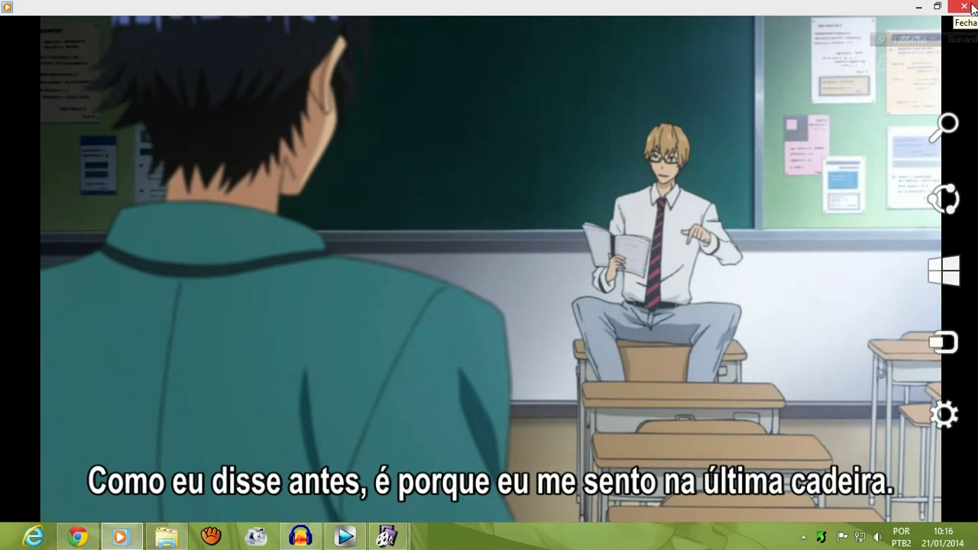
mouse_move(783, 246)
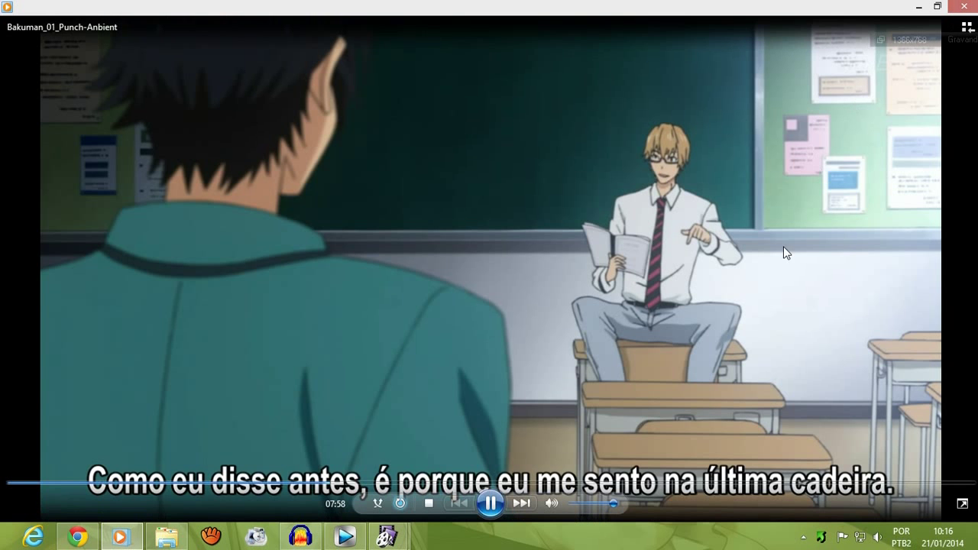
left_click(623, 409)
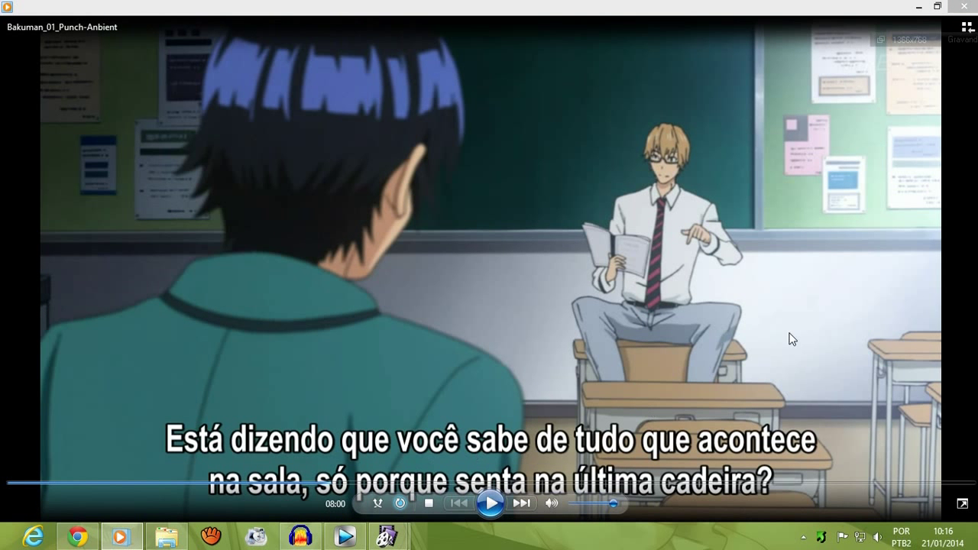
left_click(919, 7)
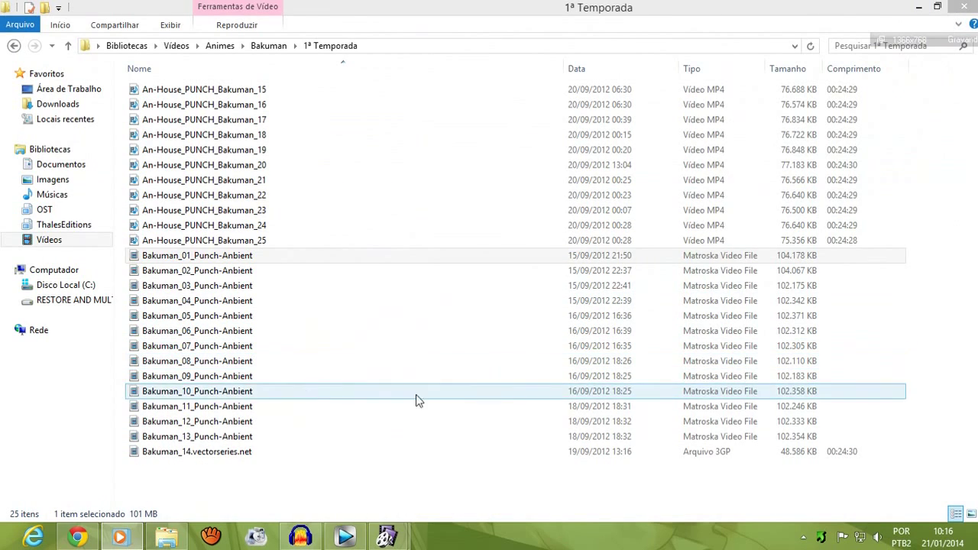
Add the Bakuman_01_Punch-Anbient video from the 1ª Temporada folder to the XviD4PSP task list.
left_click(918, 7)
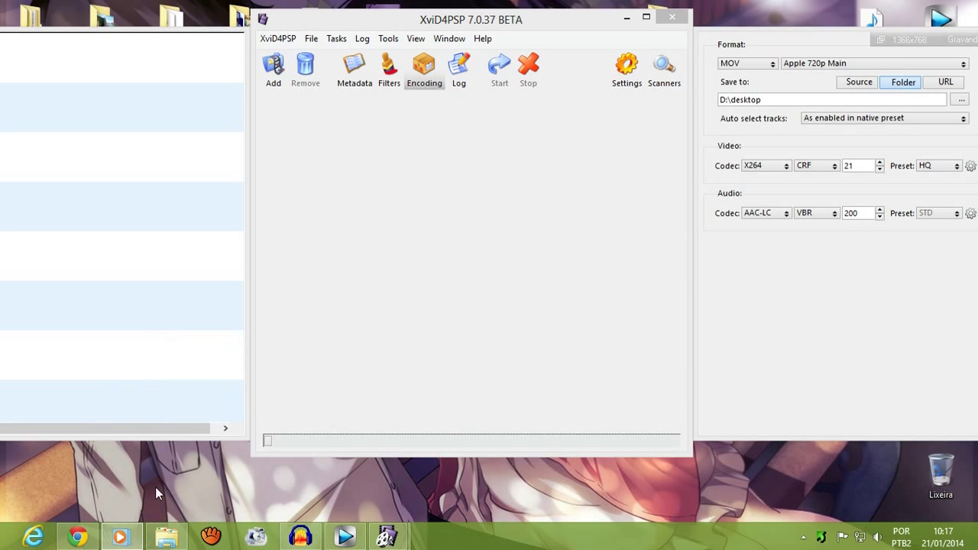
left_click(166, 537)
left_click_drag(197, 256, 452, 269)
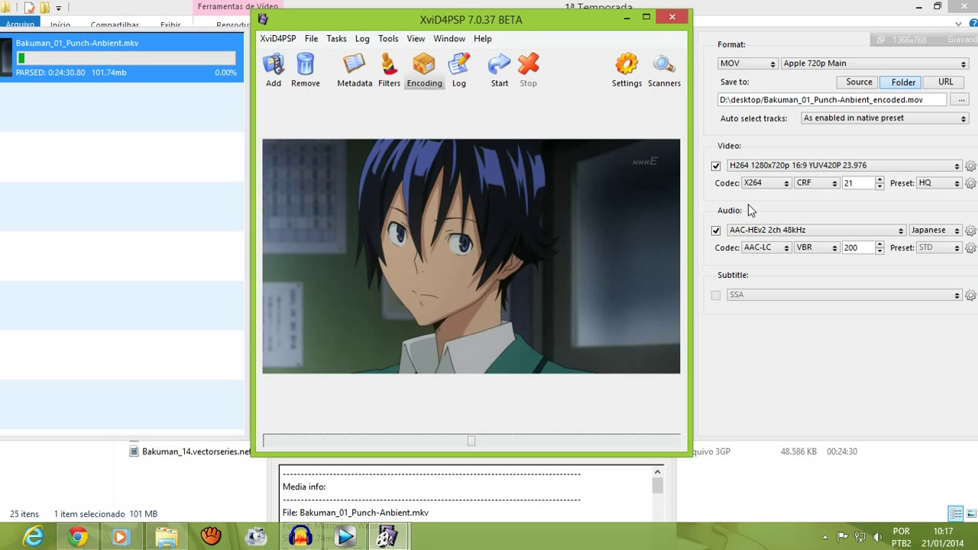
Set the output format to MP4 with the Apple 720p High preset and exclude the audio track.
left_click(763, 61)
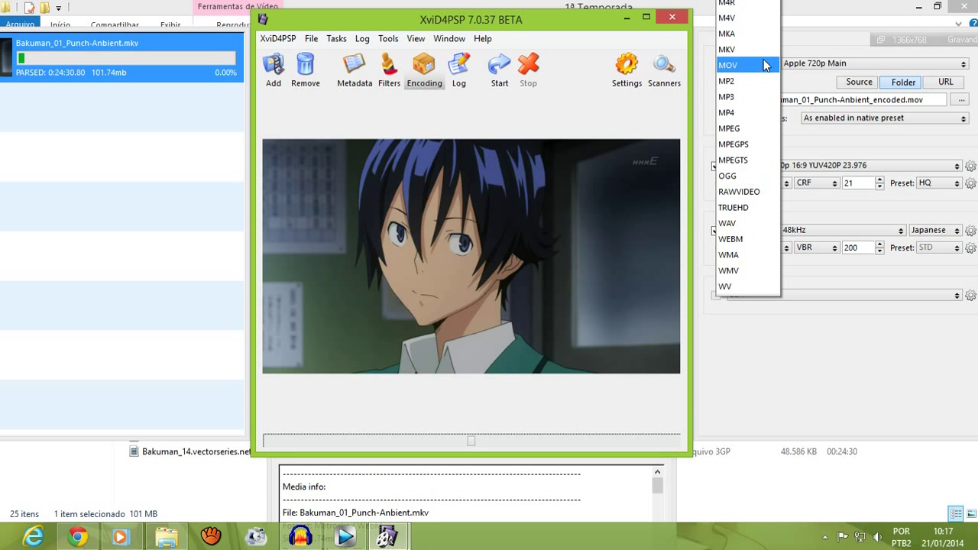
left_click(754, 115)
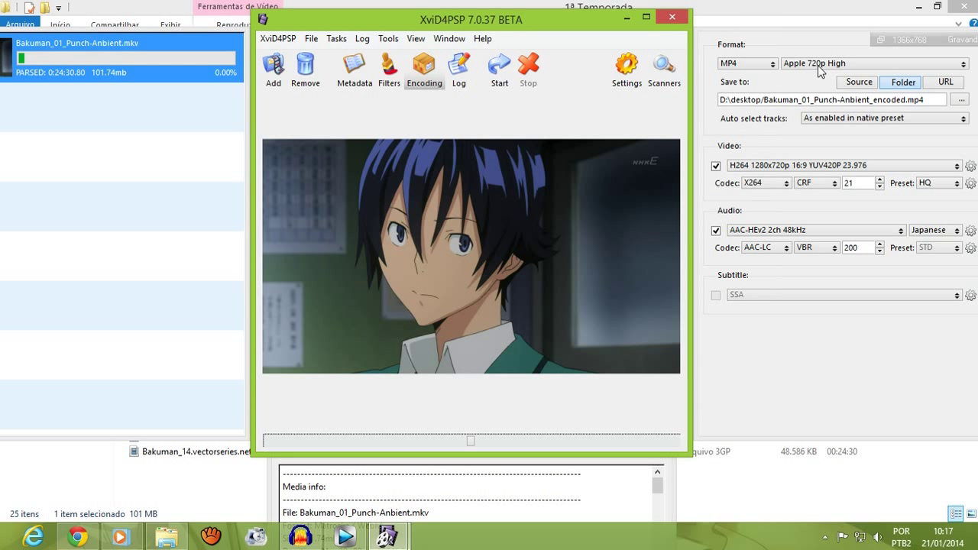
left_click(963, 65)
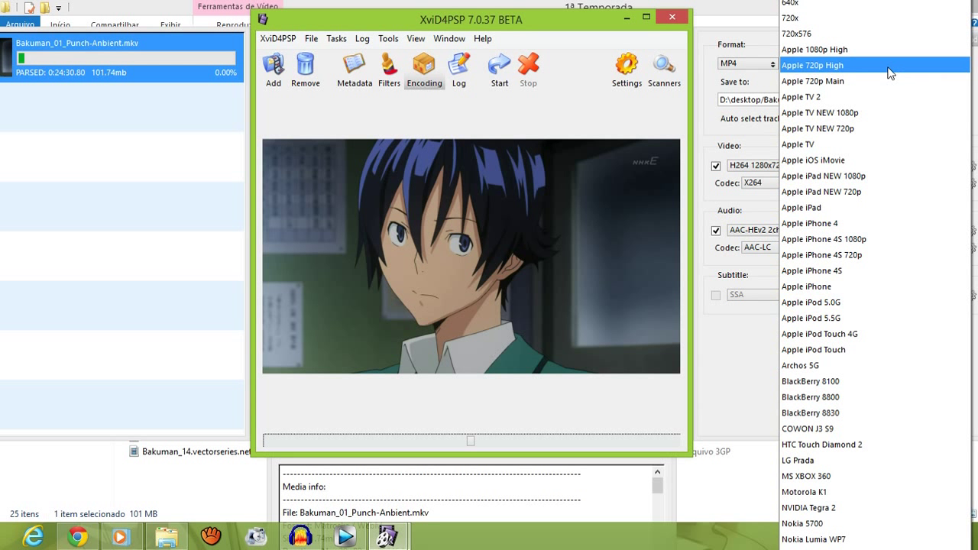
left_click(848, 63)
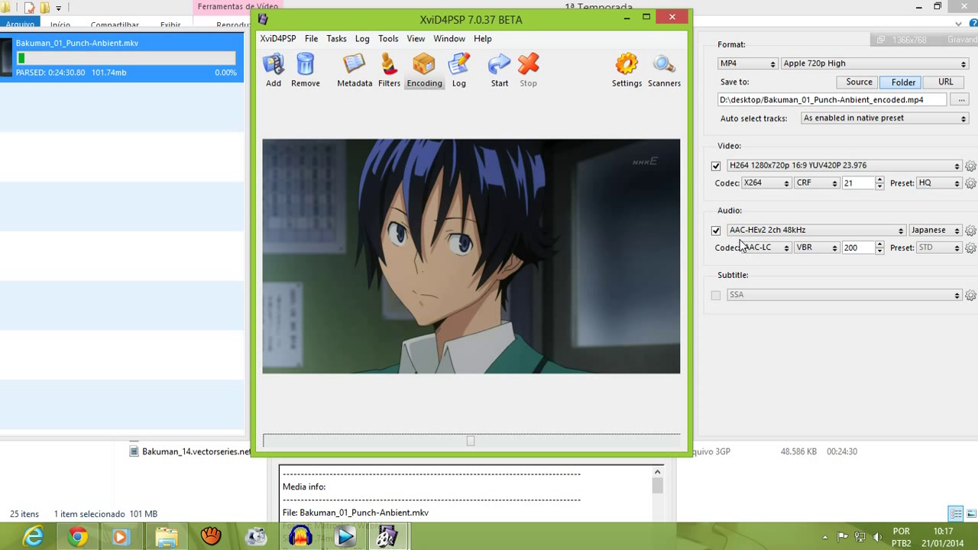
left_click(718, 232)
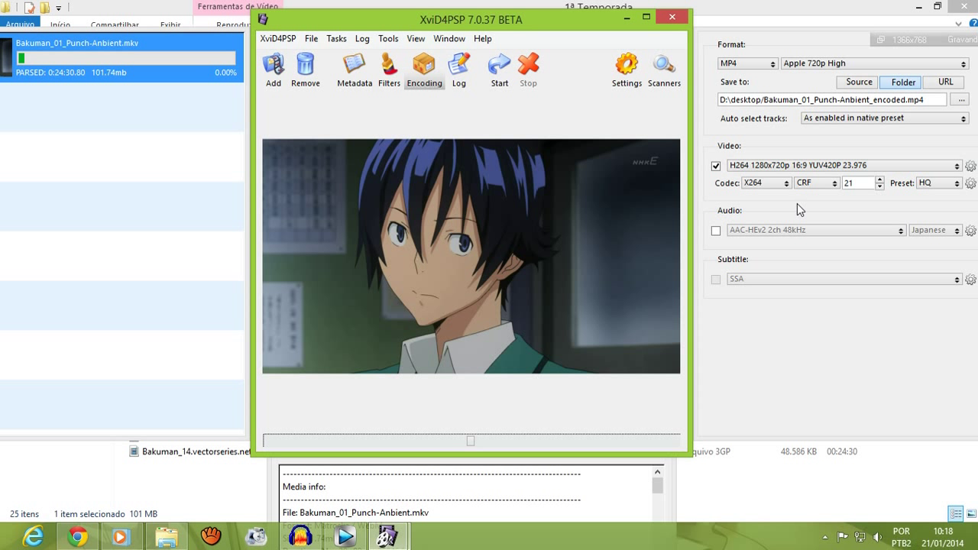
Set the video's framerate filter to 29.970 (30000/1001) and return to the encoding settings.
left_click(971, 167)
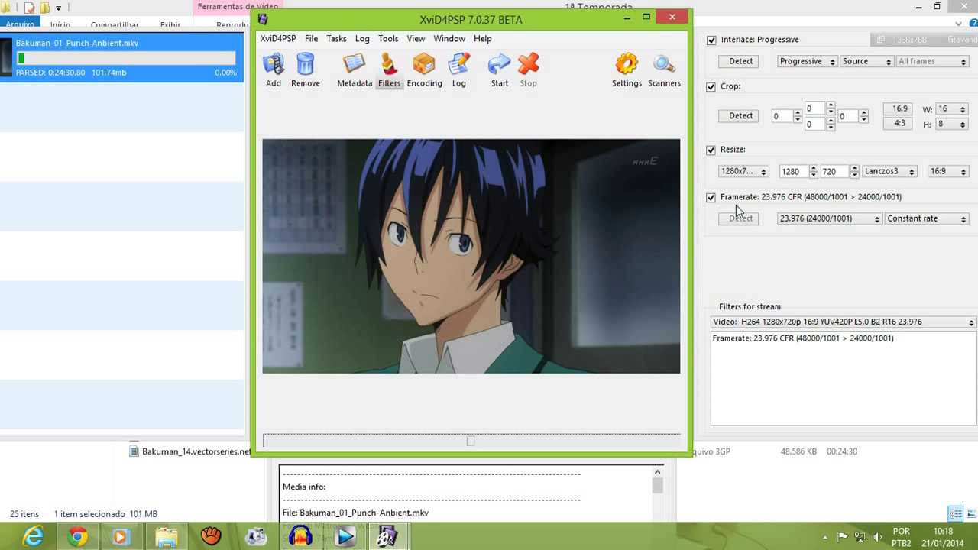
left_click(854, 221)
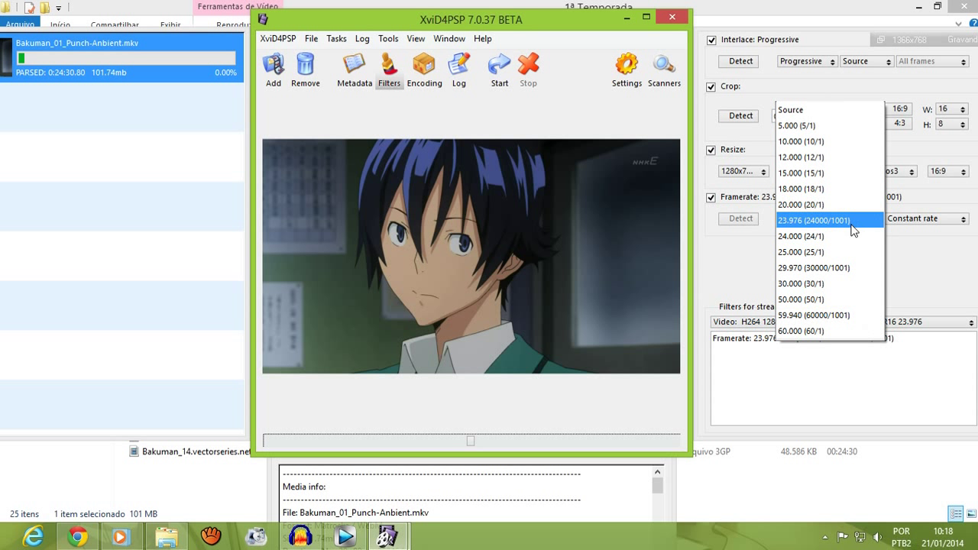
left_click(822, 268)
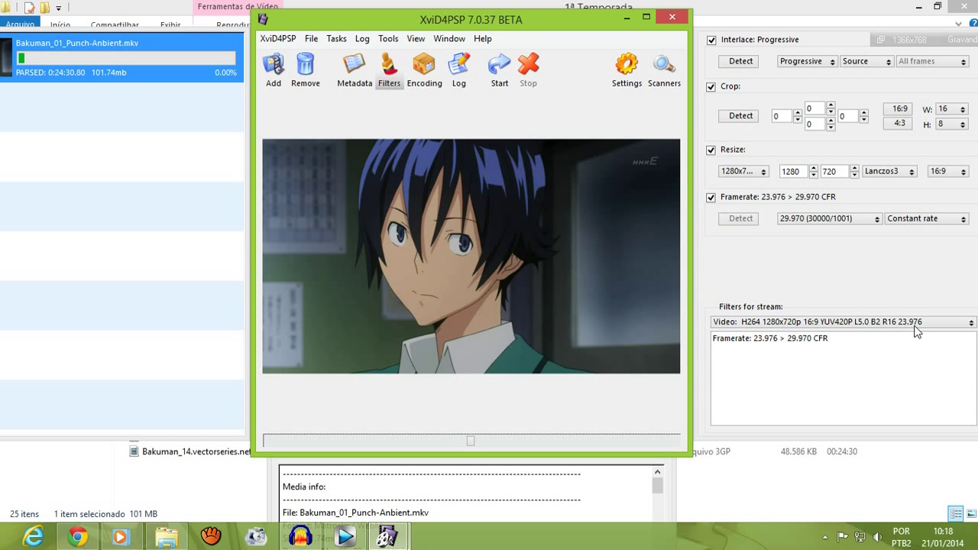
left_click(419, 81)
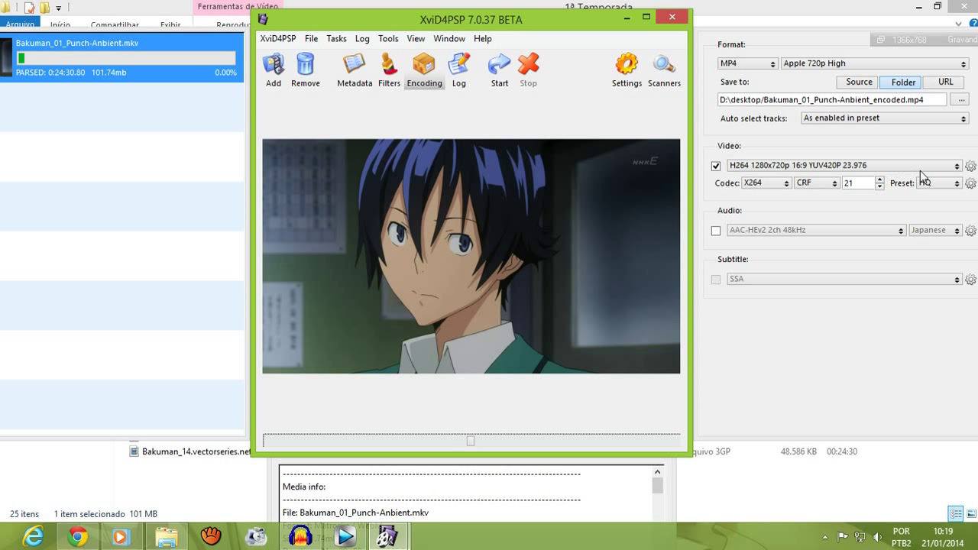
left_click(972, 168)
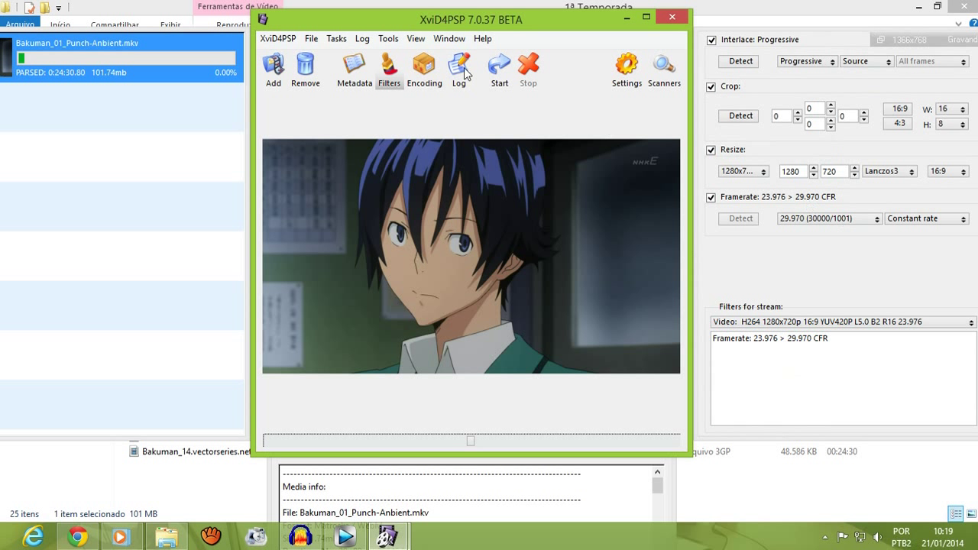
left_click(427, 70)
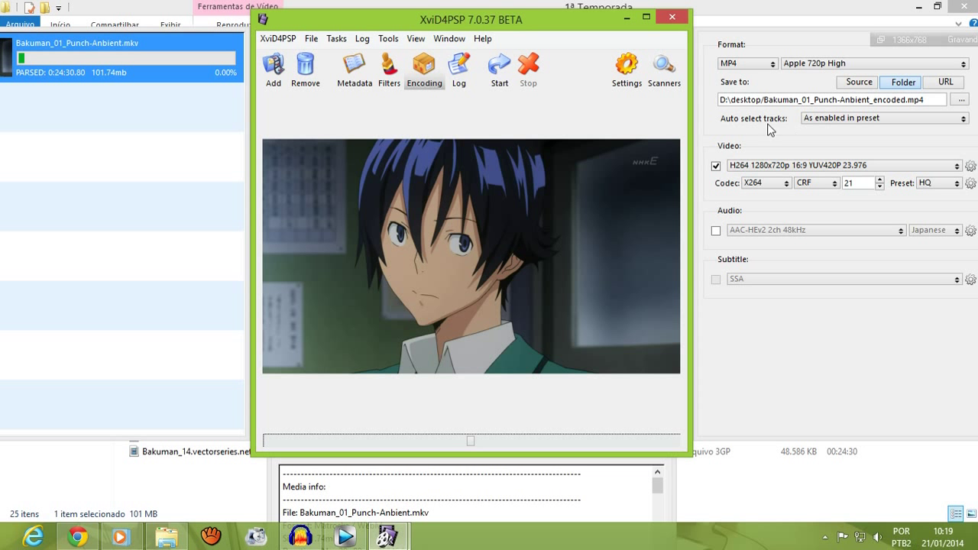
Start encoding the Bakuman_01 video and stop the encode after a short run.
left_click(508, 64)
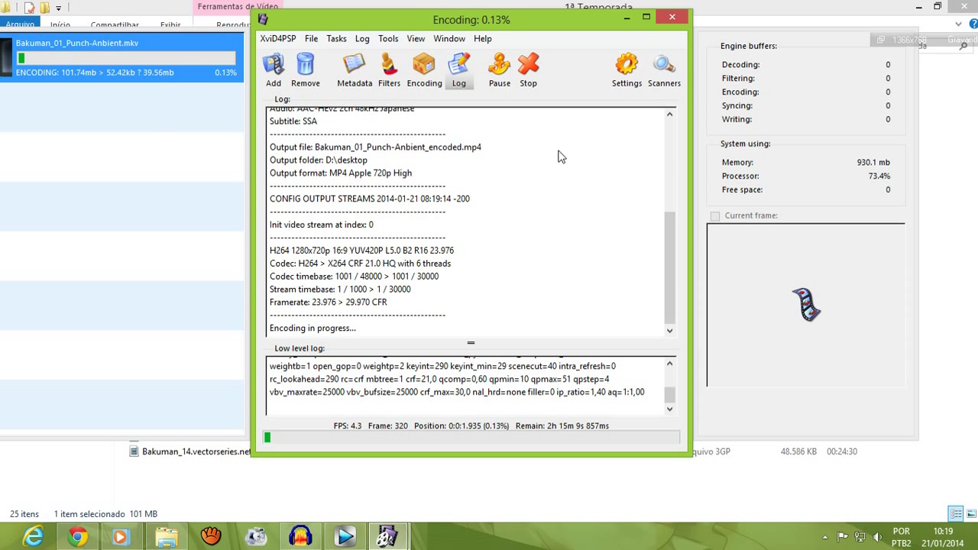
left_click(527, 71)
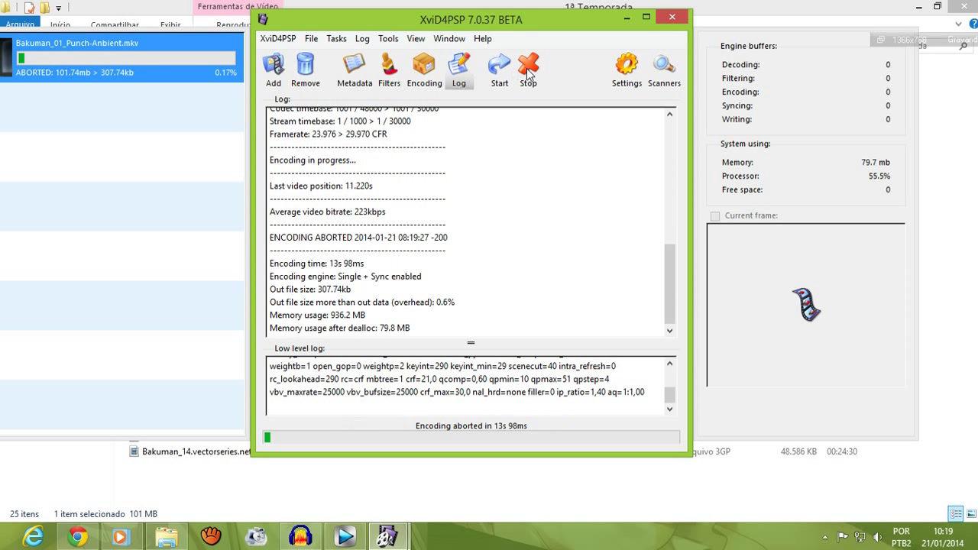
Remove the Bakuman_01 task from the list and show the desktop.
left_click(305, 80)
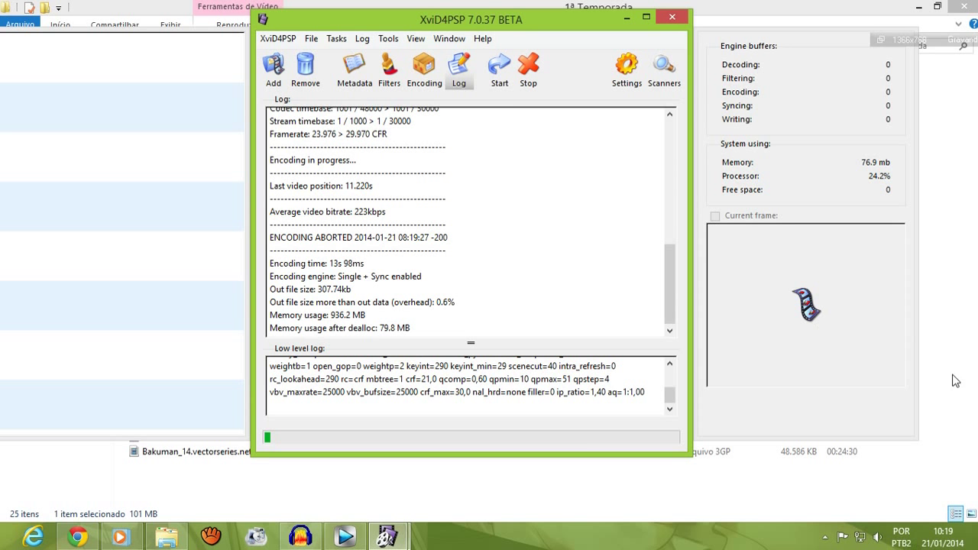
key("super+d")
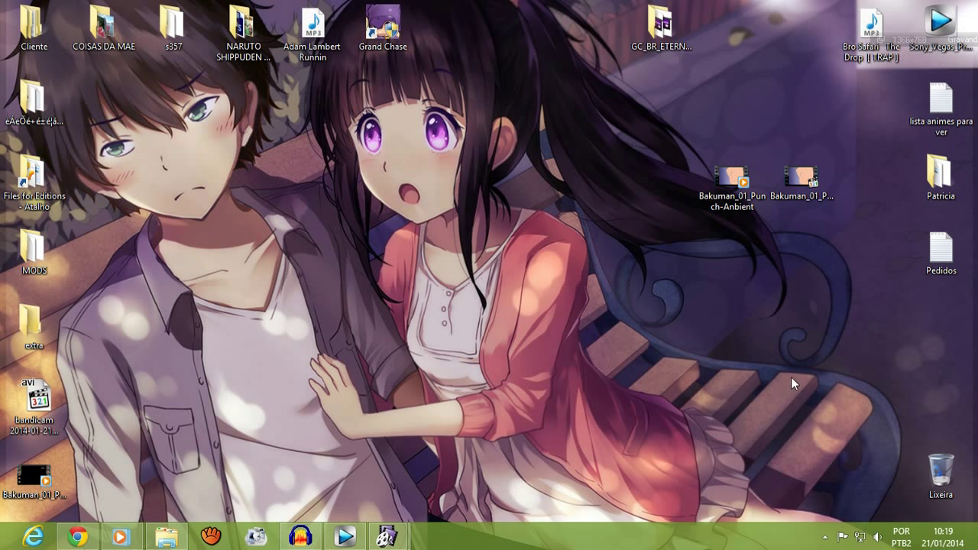
Open the Área de Trabalho folder and examine the size and duration of the two Bakuman_01_Punch-Anbient video files.
left_click(733, 195)
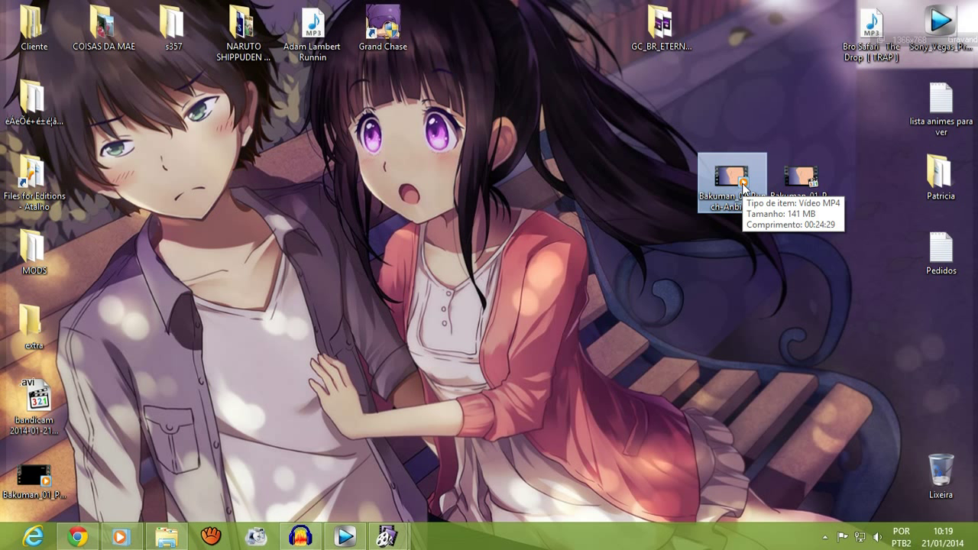
right_click(167, 537)
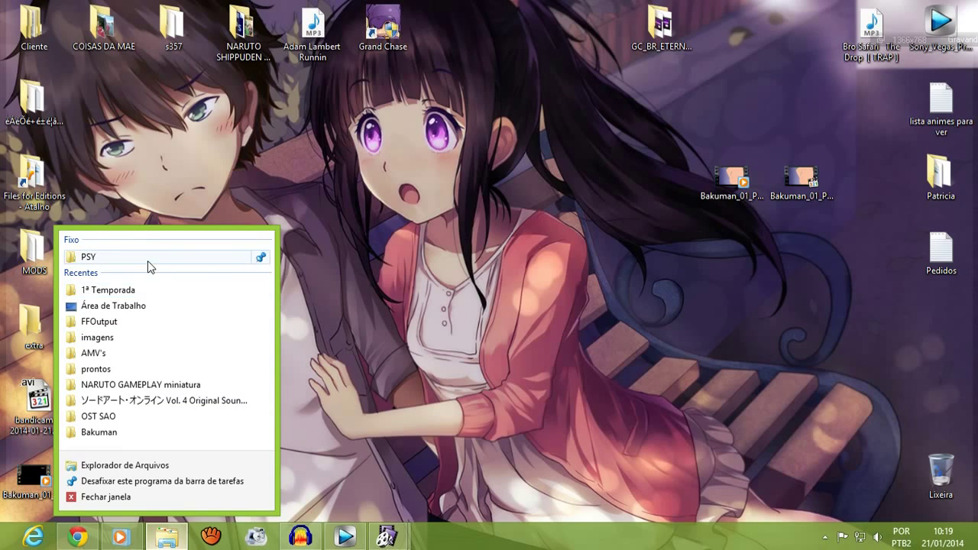
left_click(153, 306)
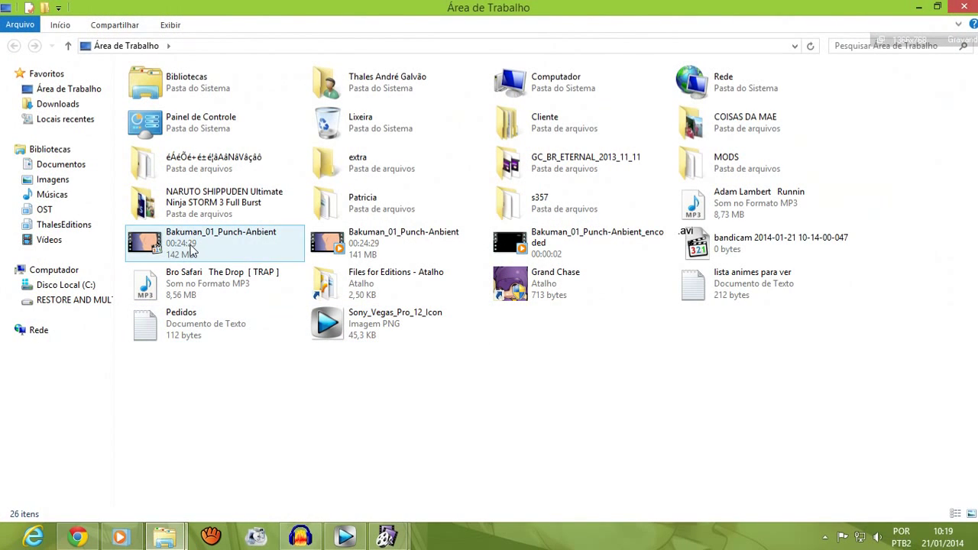
left_click(191, 250)
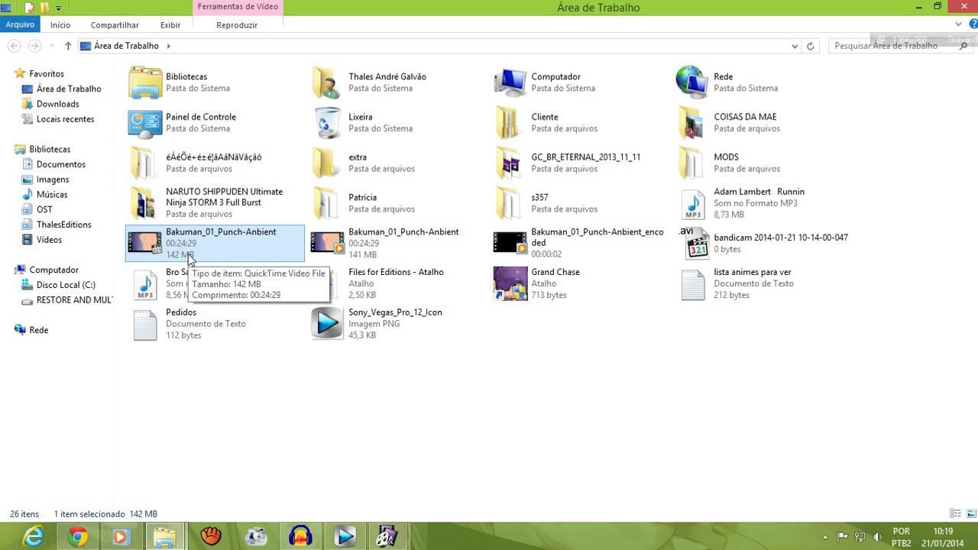
left_click(386, 239)
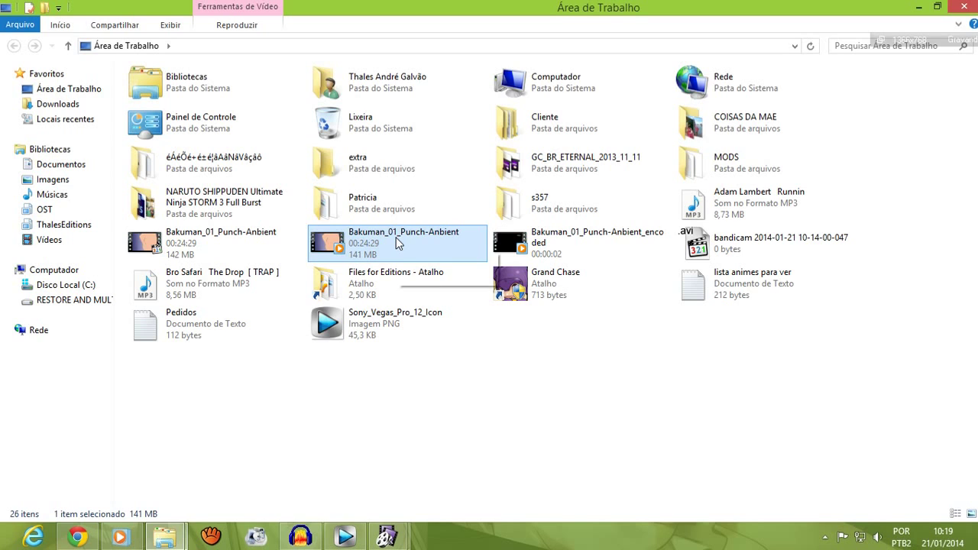
key("super+d")
Play the Bakuman_01_Punch-Anbient MP4, skip ahead through several scenes, pause it and minimize the player.
double_click(726, 197)
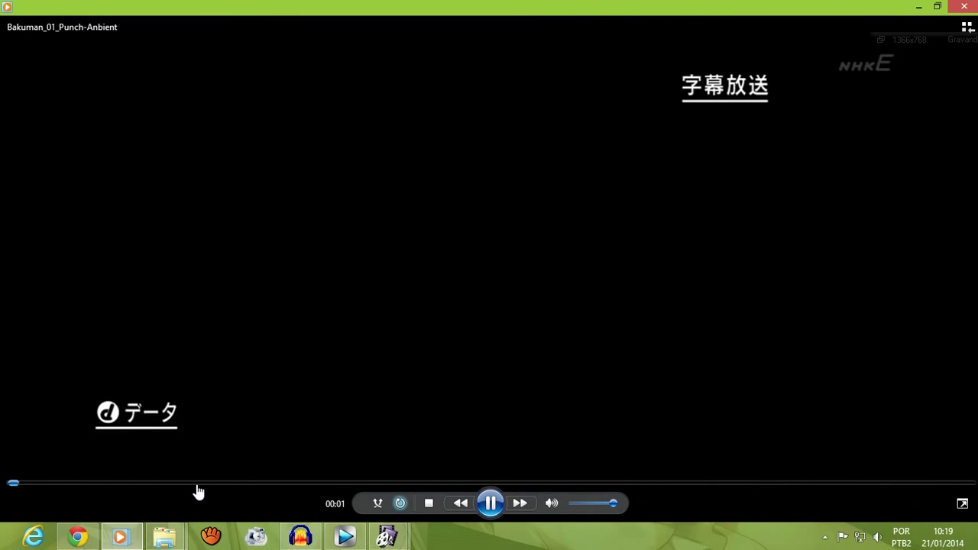
left_click(202, 485)
left_click(285, 483)
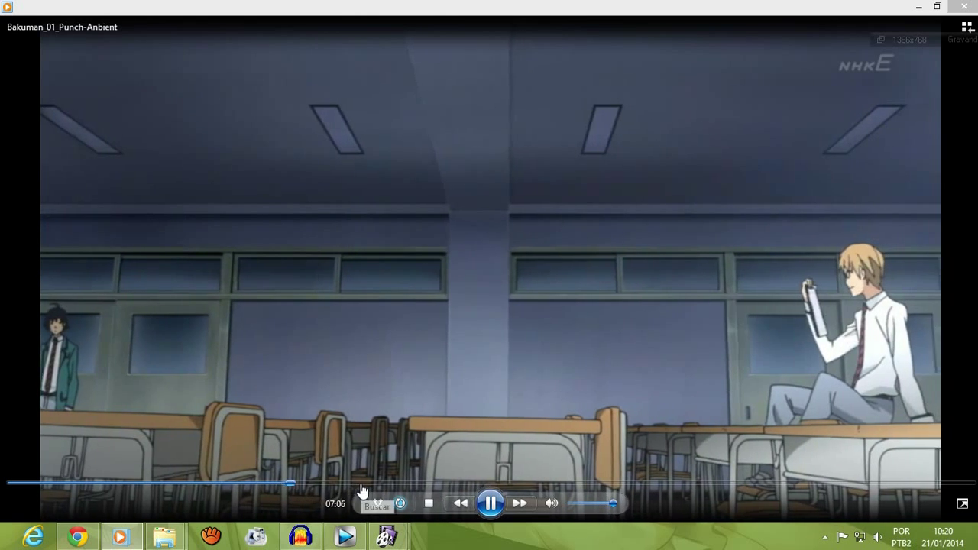
left_click(363, 484)
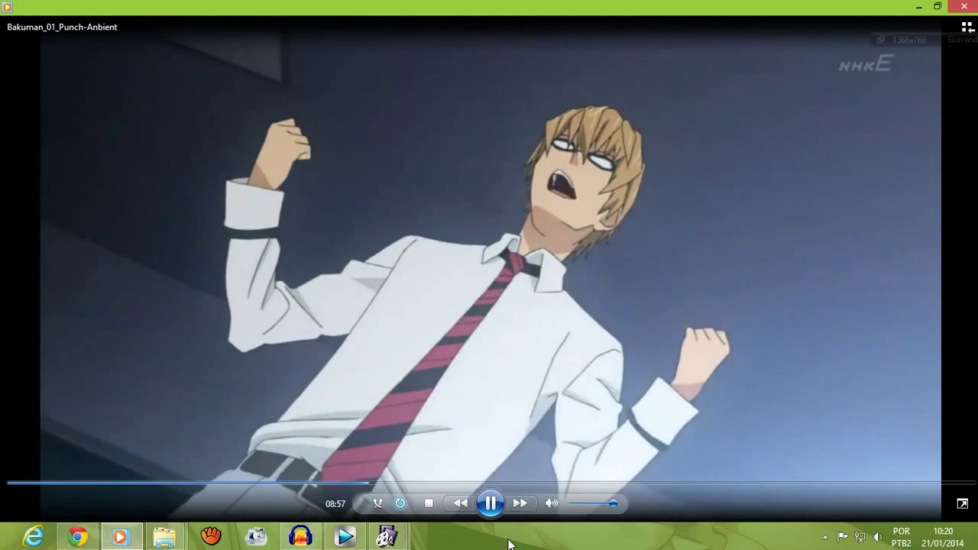
left_click(519, 544)
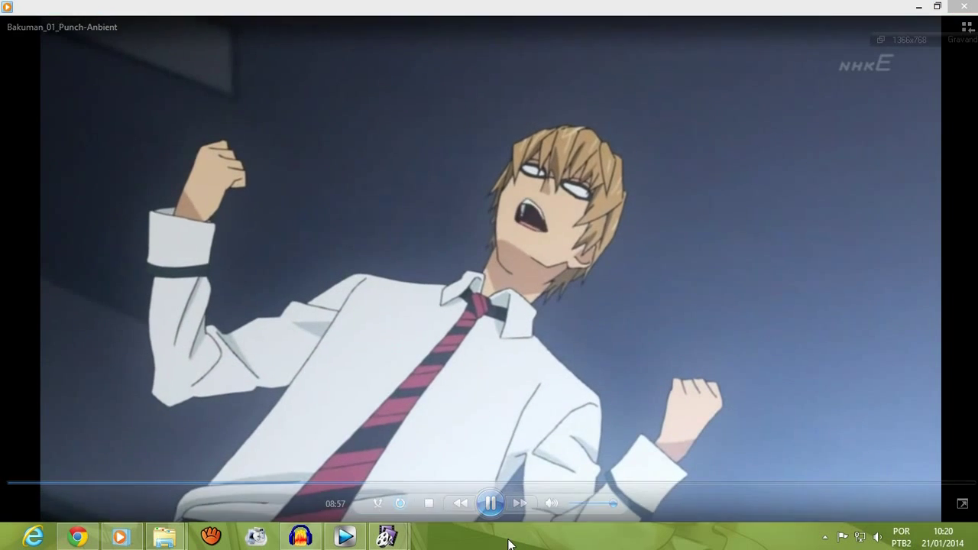
mouse_move(530, 340)
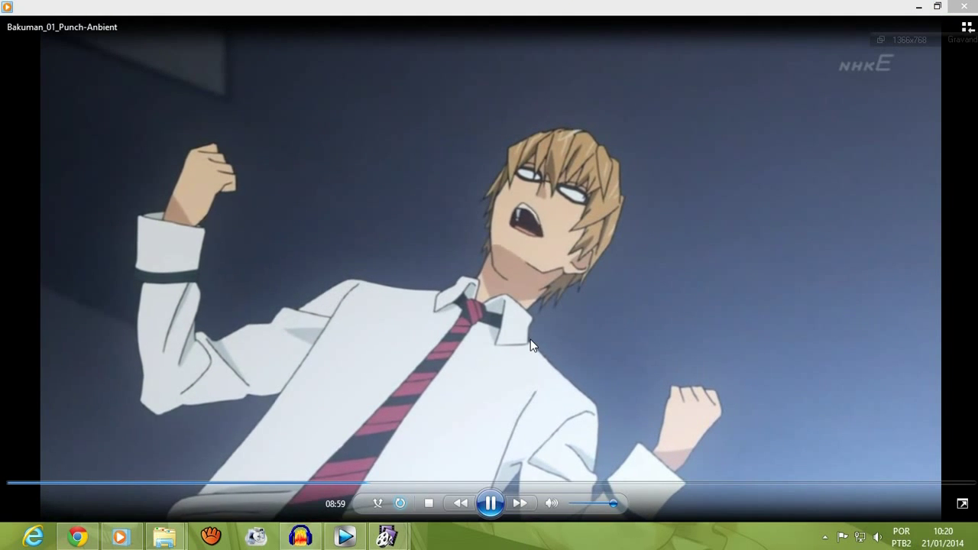
left_click(596, 6)
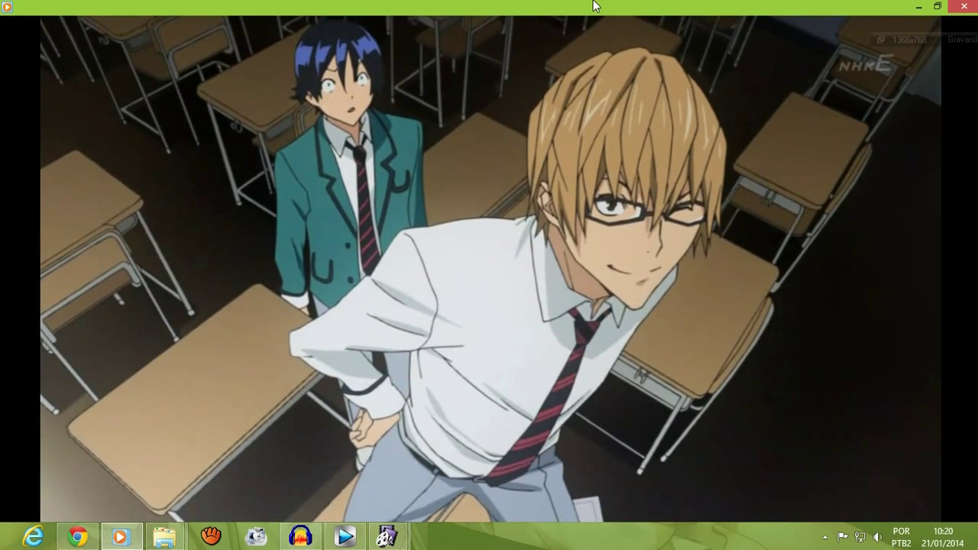
mouse_move(674, 252)
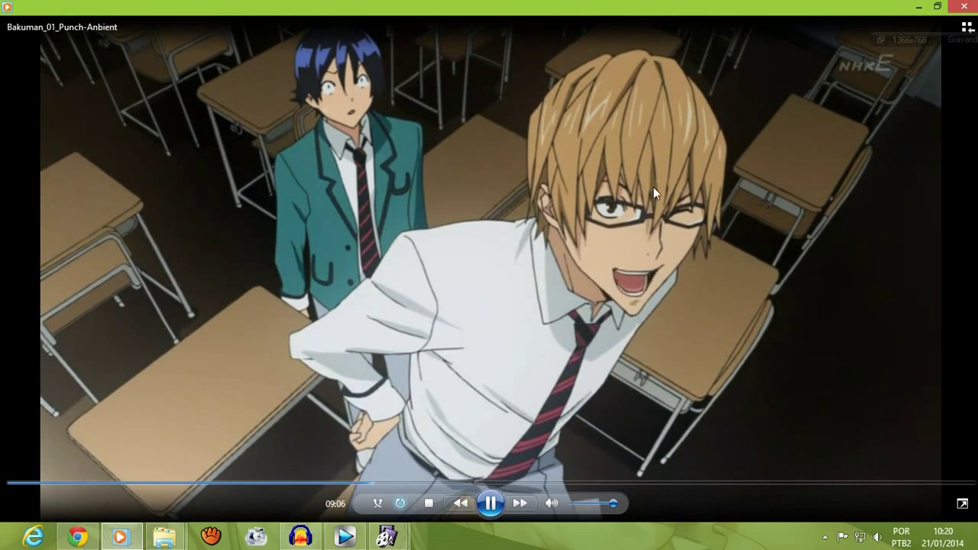
key("ctrl+p")
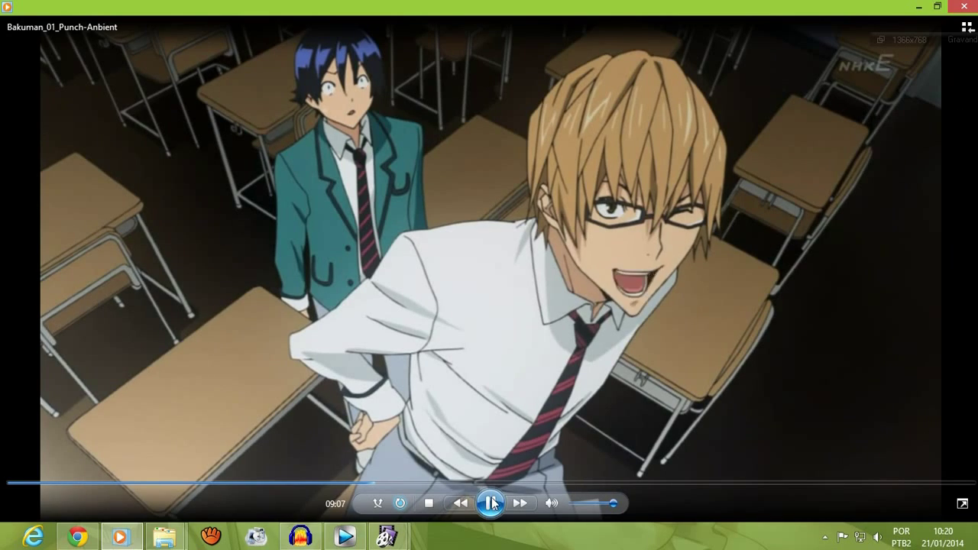
left_click(919, 6)
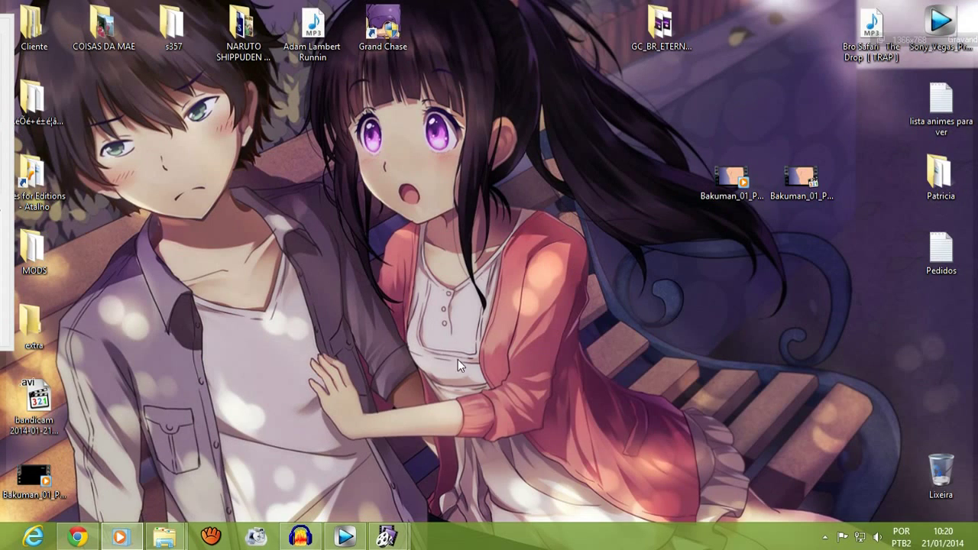
Try to add Bakuman_01_Punch-Anbient from the 1ª Temporada folder to the XviD4PSP task list.
mouse_move(387, 535)
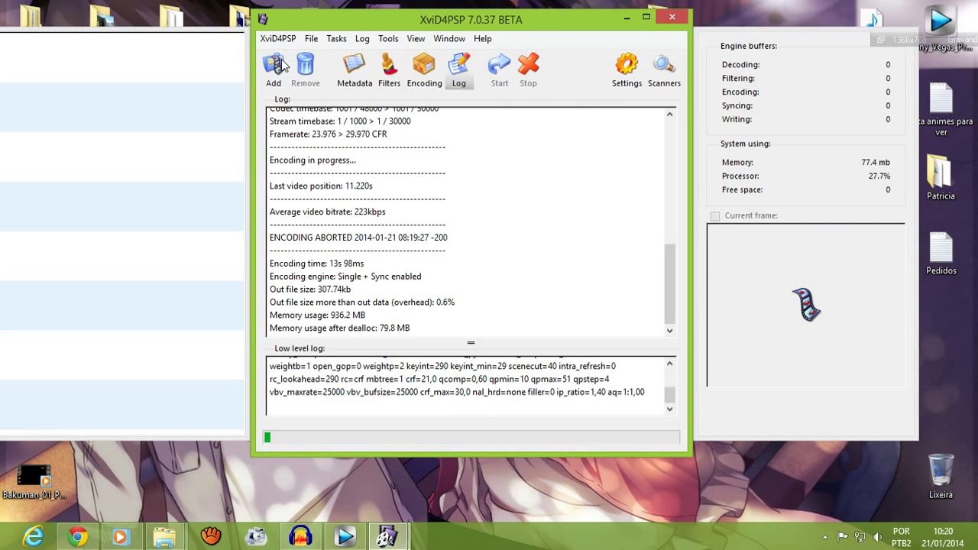
left_click(165, 537)
left_click(100, 463)
left_click_drag(197, 255, 477, 197)
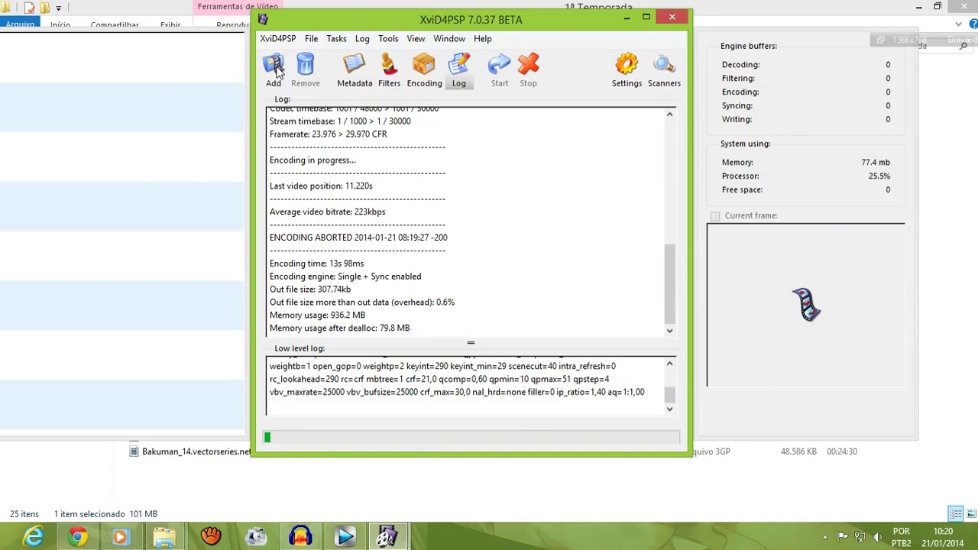
Restart XviD4PSP and add Bakuman_01_Punch-Anbient.mkv from the 1ª Temporada folder to its task list.
left_click(676, 19)
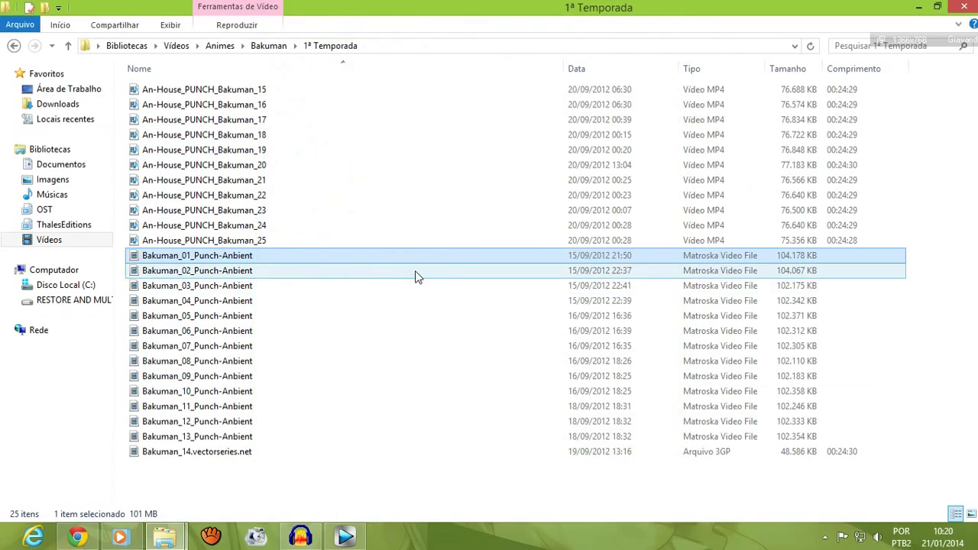
key("super")
scroll(813, 319, "down", 3)
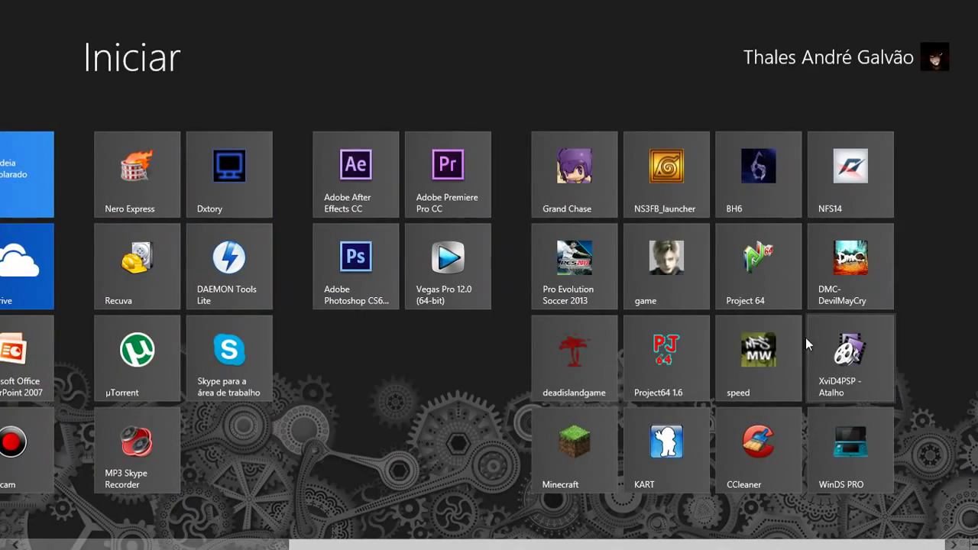
left_click(814, 365)
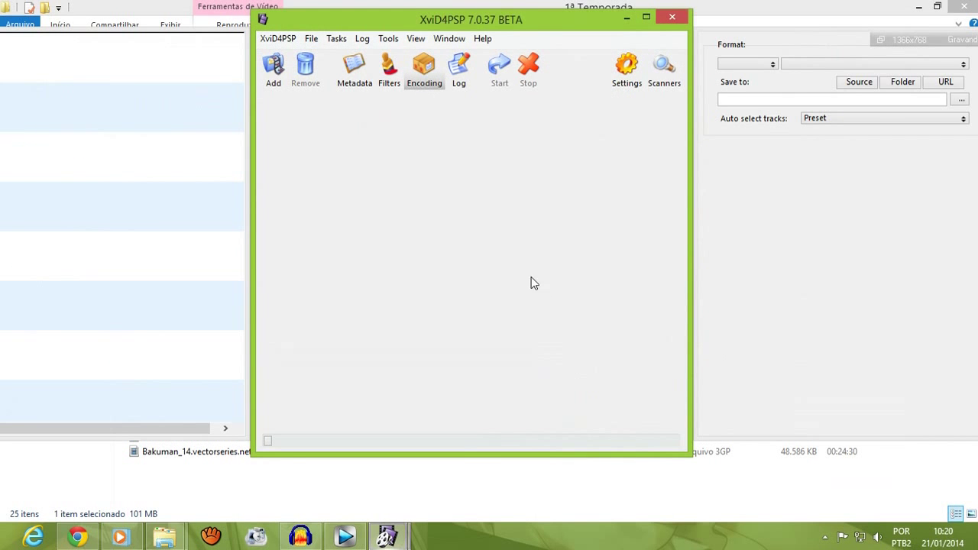
left_click(236, 484)
left_click_drag(243, 260, 408, 168)
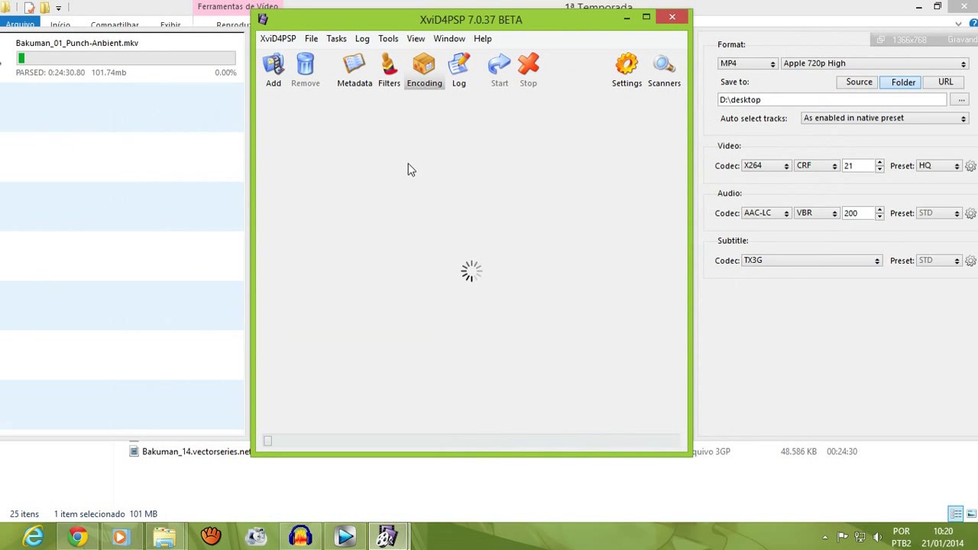
Set the output format to MOV with the Apple 720p High preset.
left_click(759, 63)
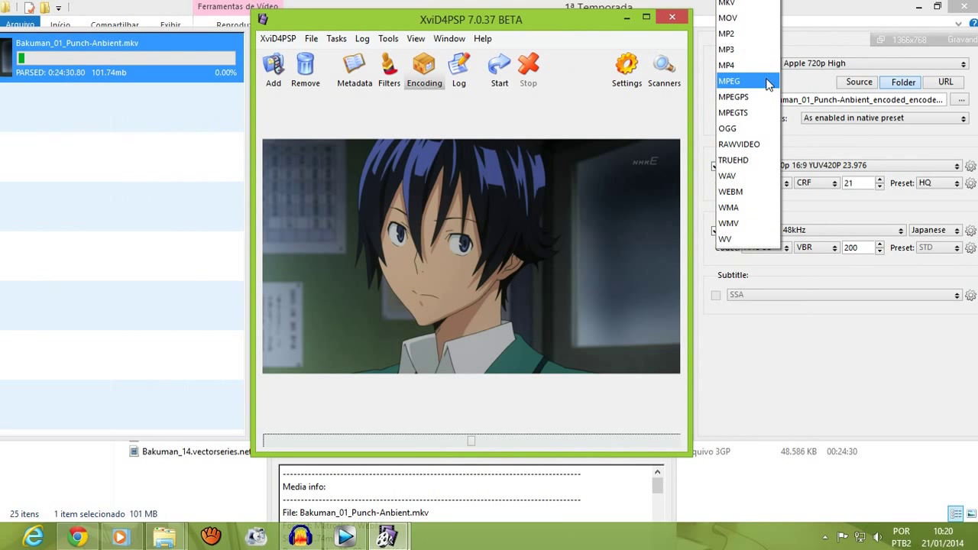
left_click(749, 19)
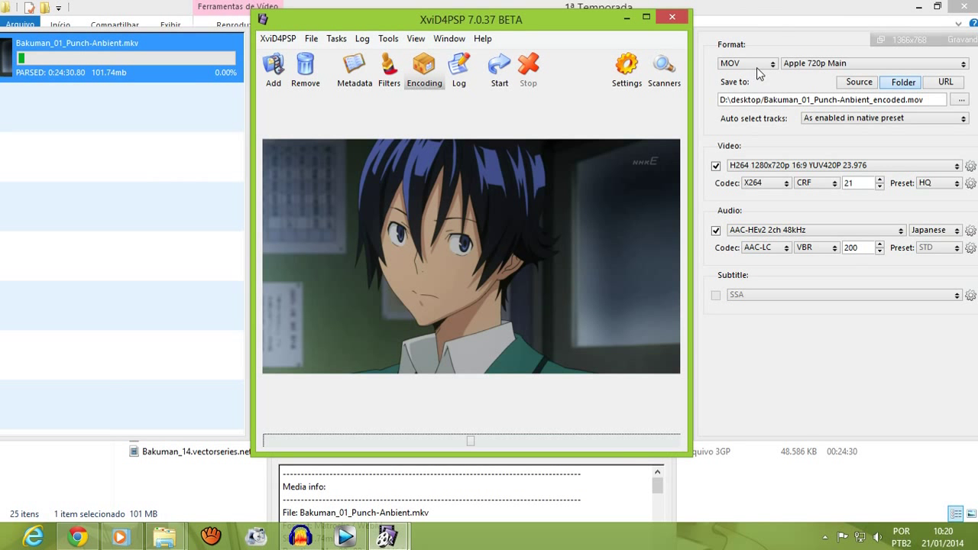
left_click(928, 64)
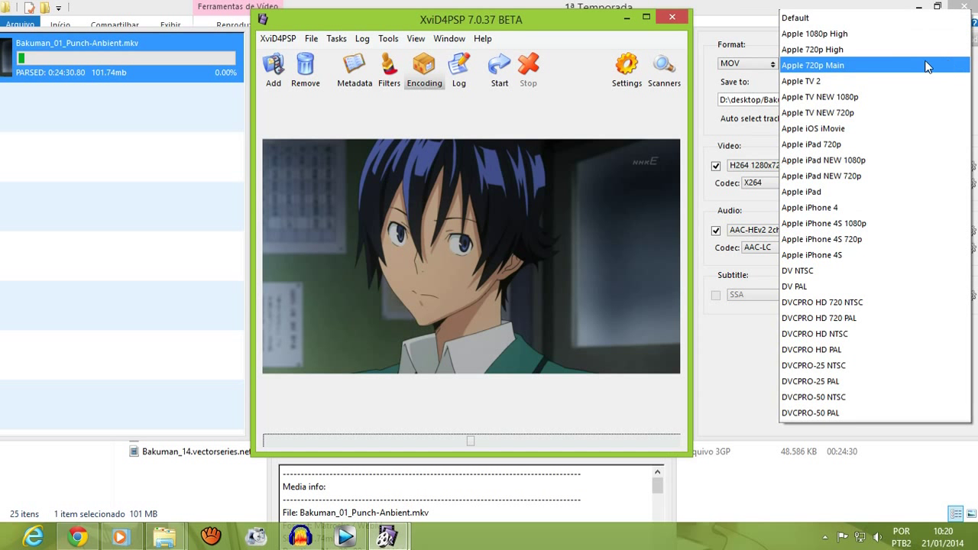
left_click(882, 47)
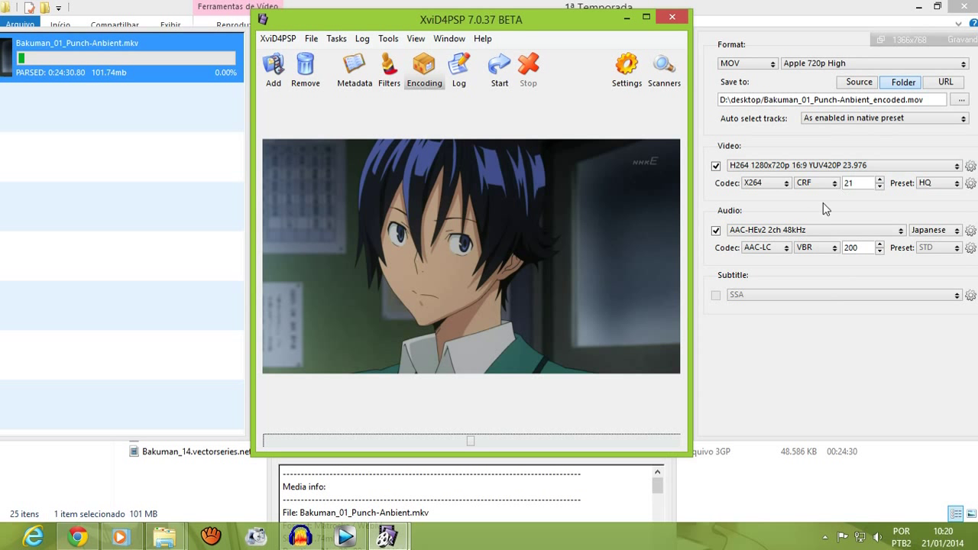
Set the framerate filter of the MOV task to 29.970 (30000/1001) and return to the encoding settings.
left_click(972, 167)
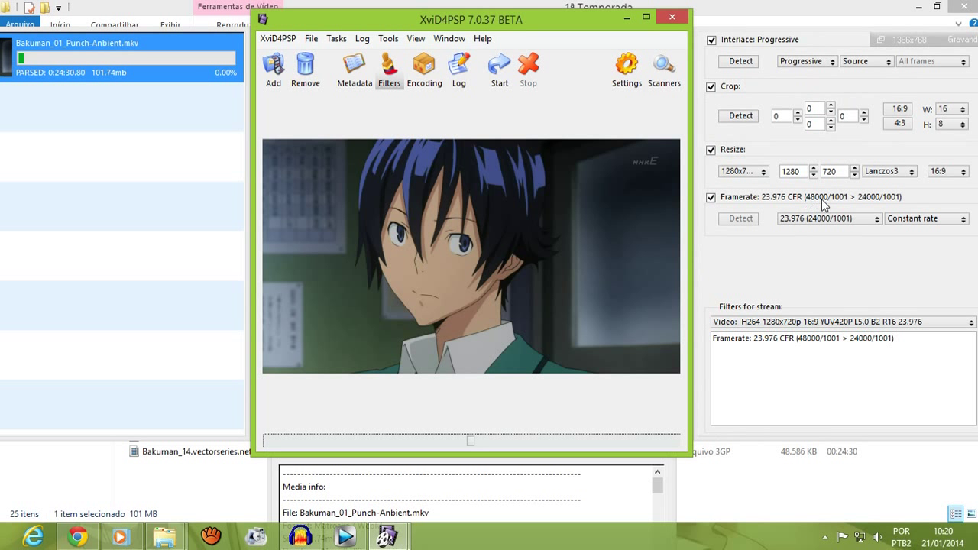
left_click(866, 220)
left_click(858, 266)
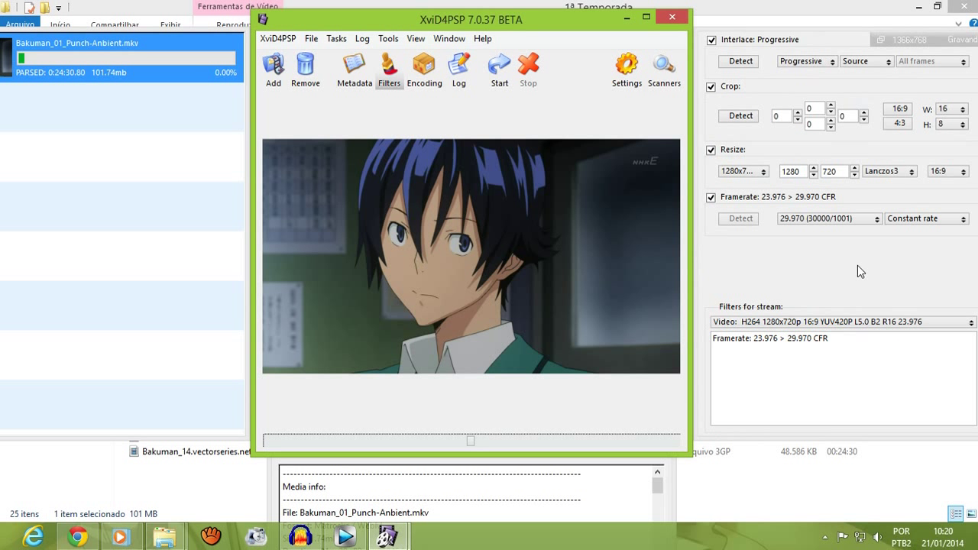
left_click(425, 72)
Exclude the audio track from the MOV output and close XviD4PSP.
left_click(718, 231)
left_click(718, 231)
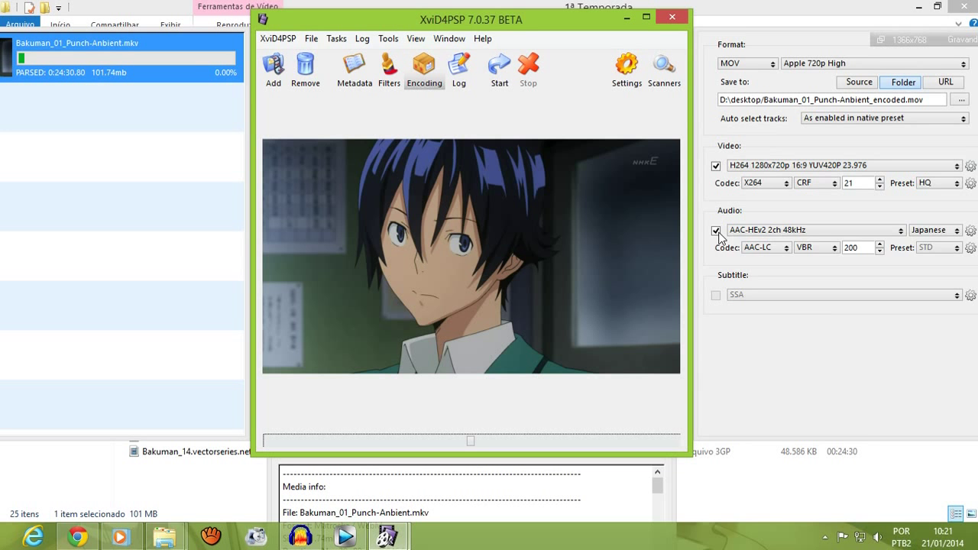
left_click(716, 231)
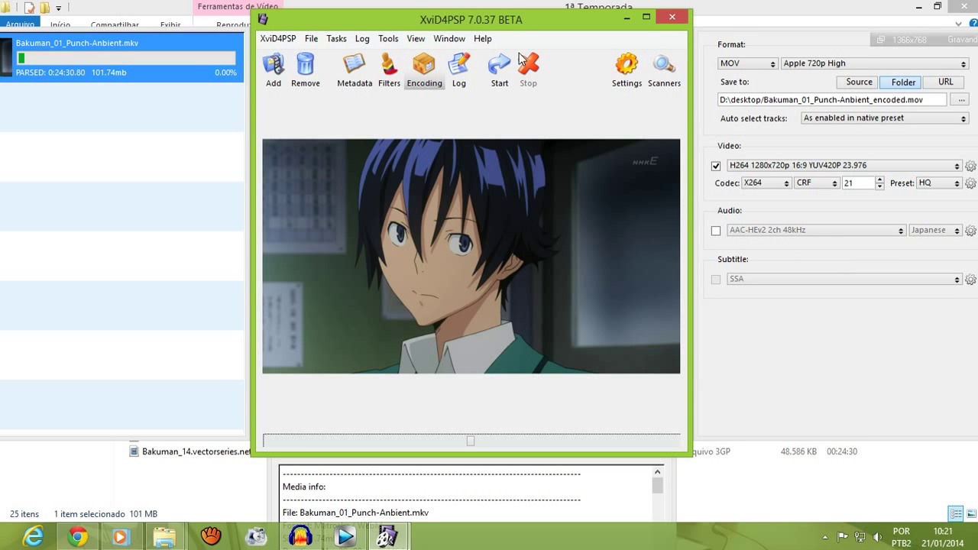
left_click(672, 18)
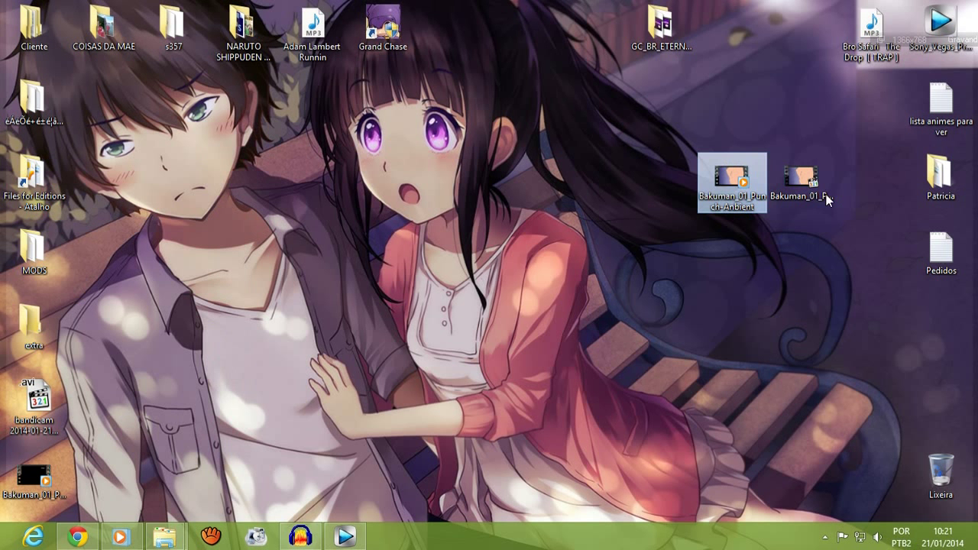
Permanently delete the Bakuman_01_Punch-Anbient_encoded video from the desktop.
left_click(811, 193)
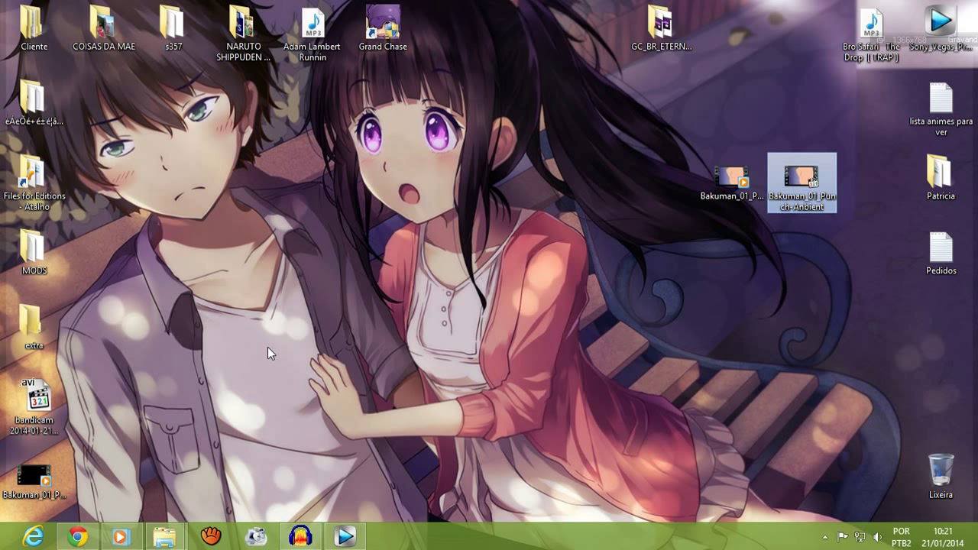
left_click(16, 475)
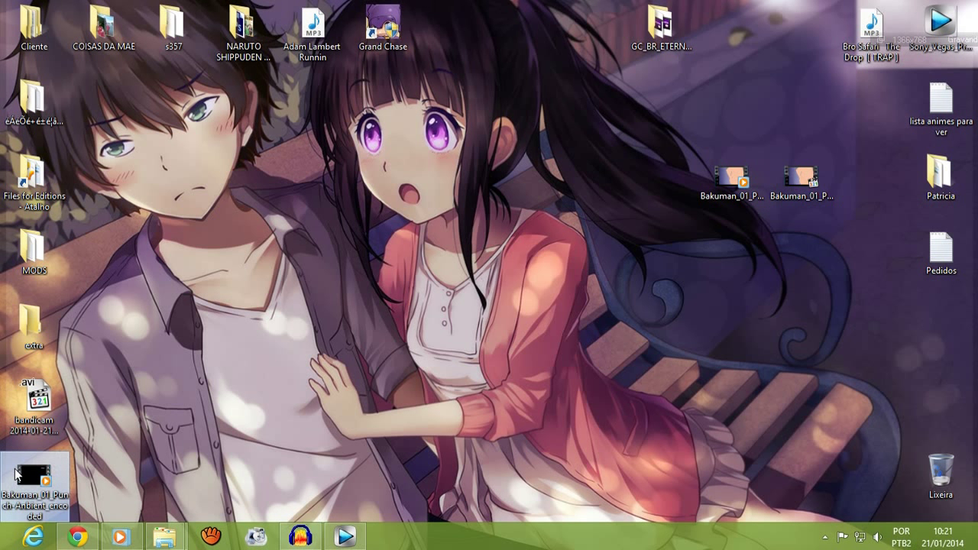
key("shift+Delete")
key("Return")
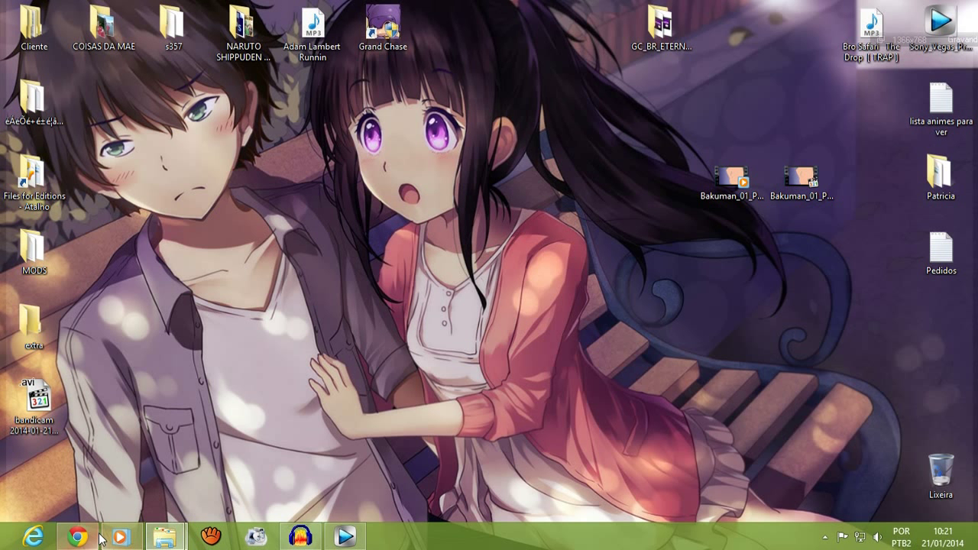
Switch to Vegas Pro 12.0 and place the timeline cursor at about 00:00:31.
left_click(356, 545)
left_click(357, 545)
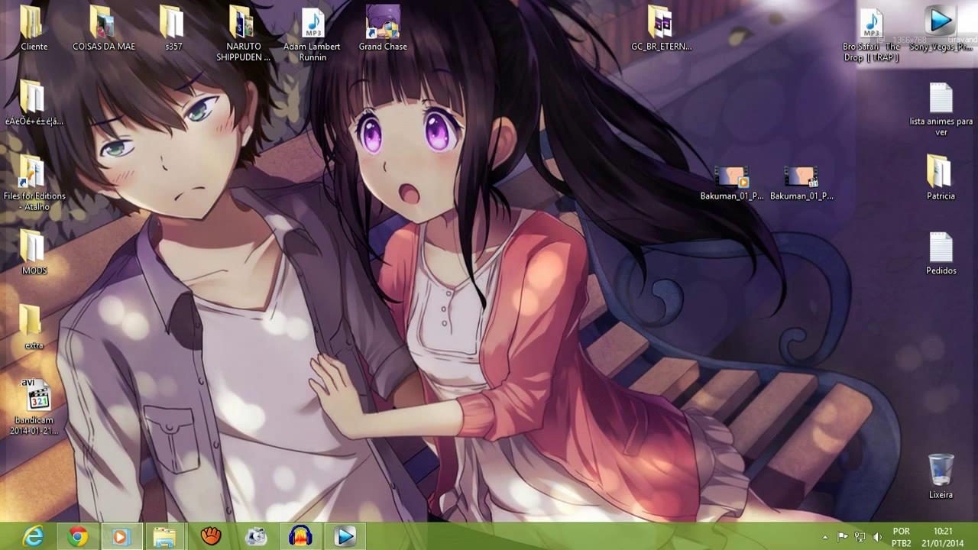
left_click(346, 537)
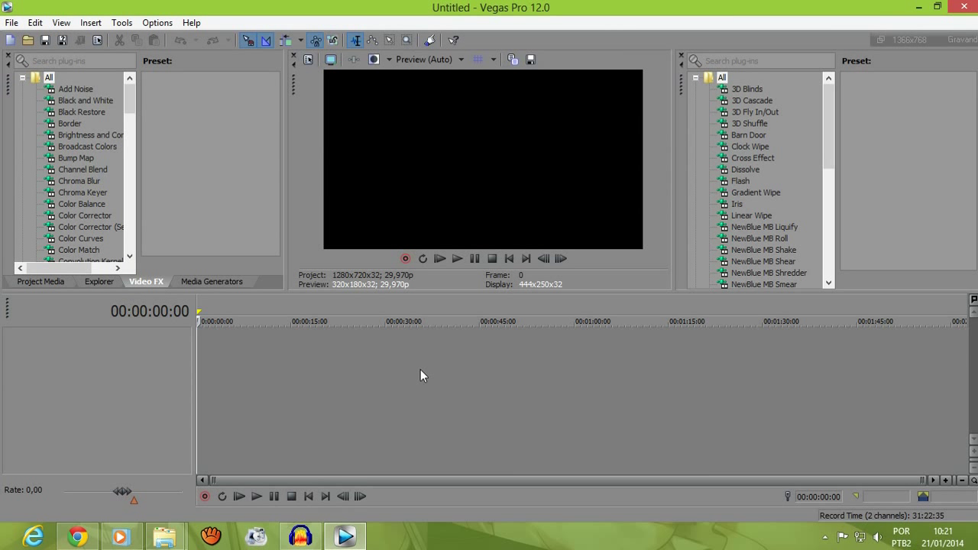
left_click(394, 386)
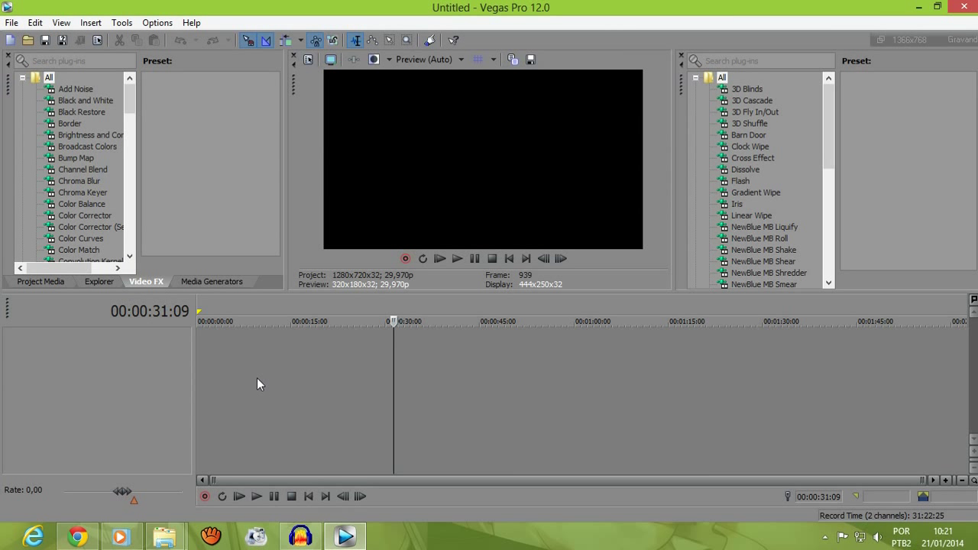
Return the timeline cursor to the project start at 00:00:00:00.
left_click(197, 353)
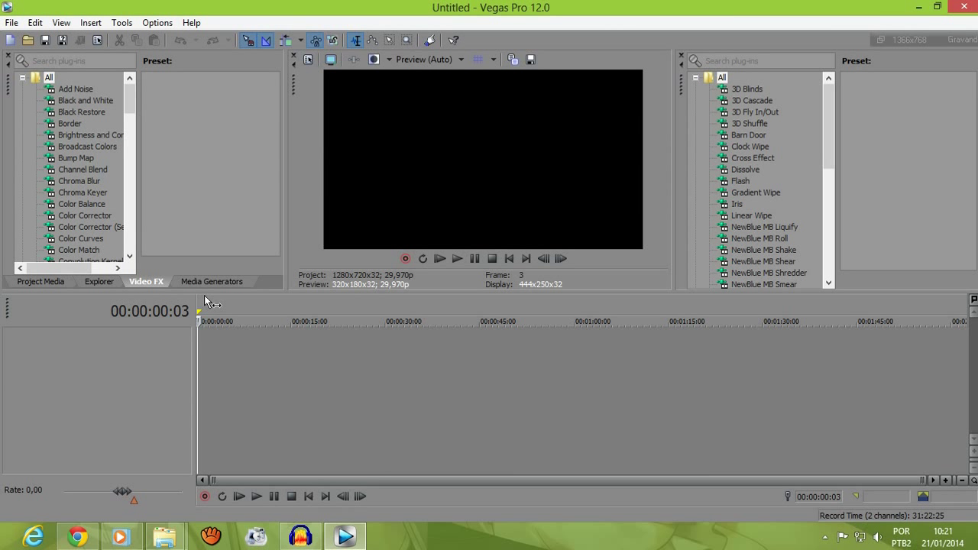
left_click(198, 321)
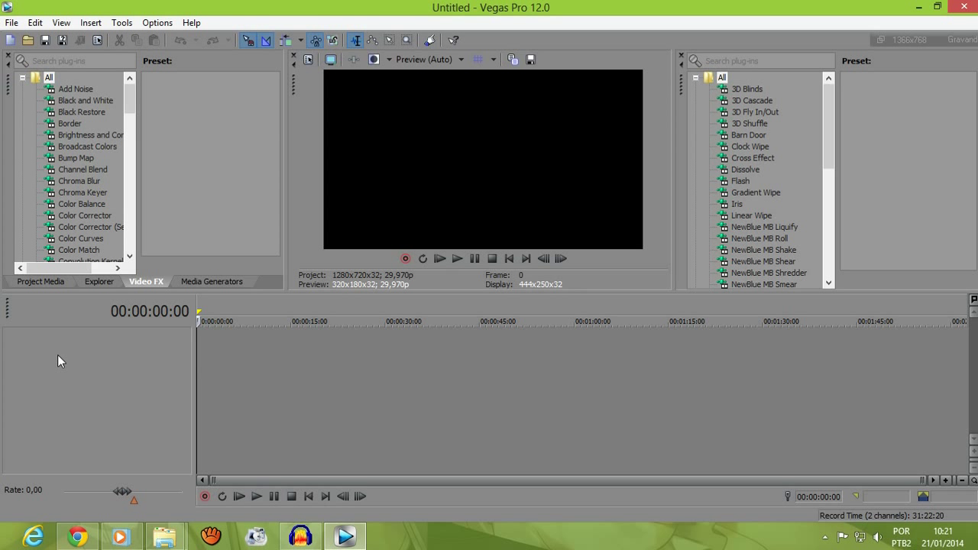
Switch to Chrome and review Apple's QuickTime 7 download page, including its address, Windows requirements and download form.
left_click(76, 538)
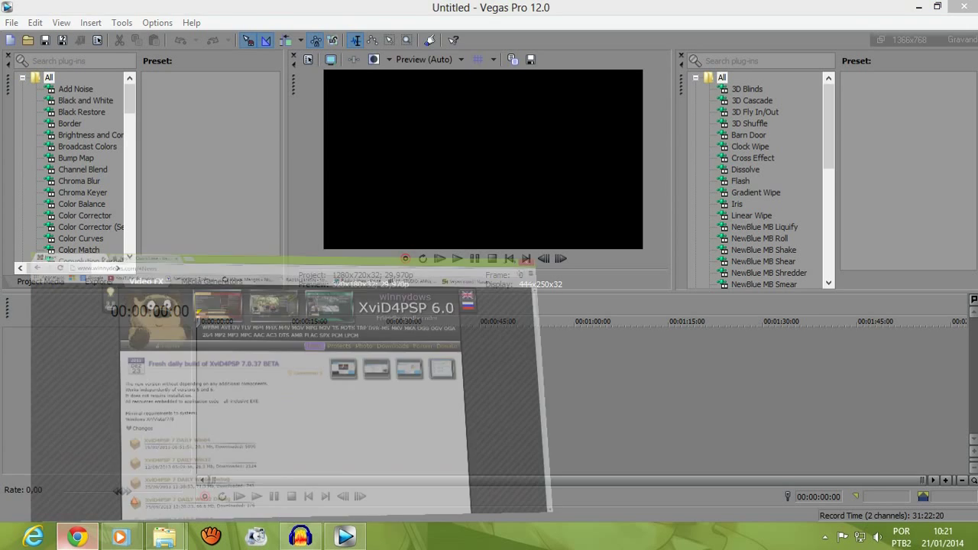
left_click(192, 8)
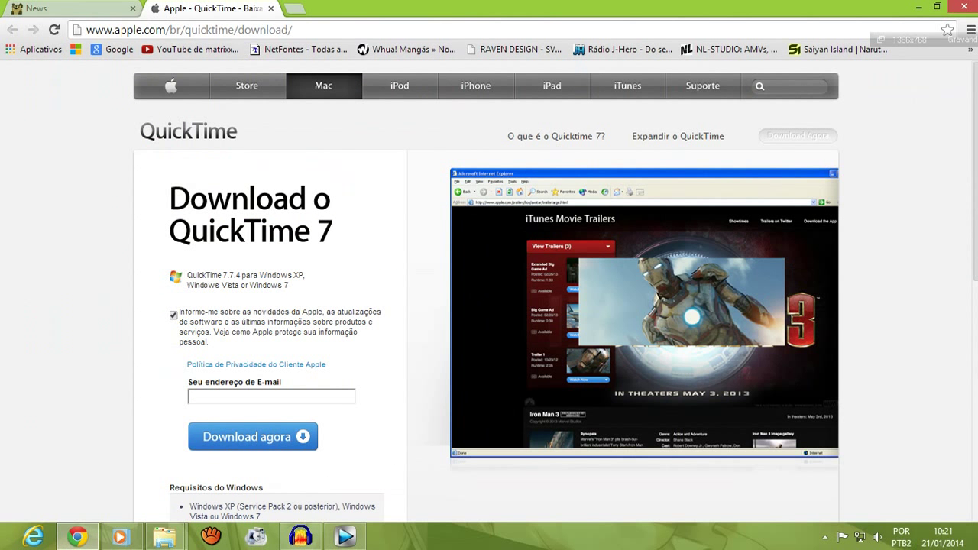
left_click_drag(293, 29, 61, 31)
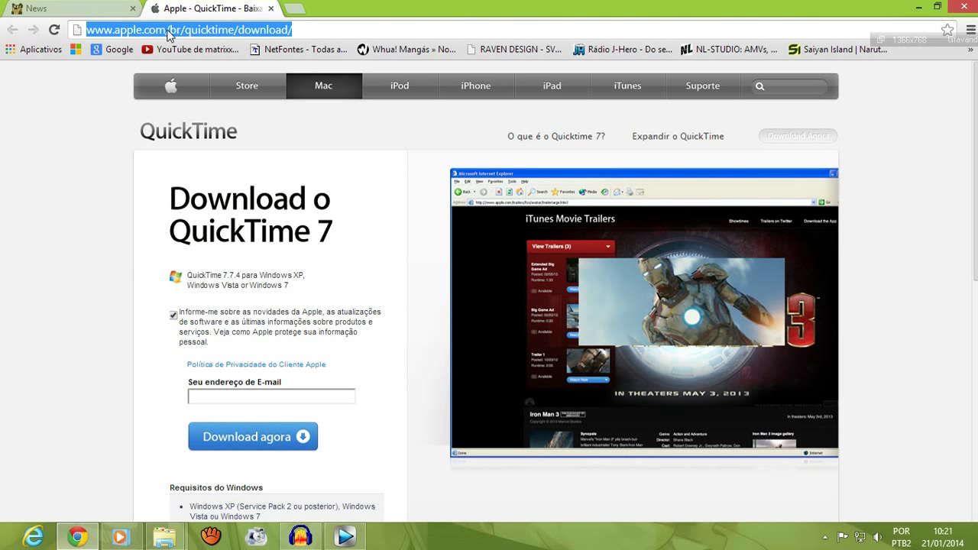
left_click(167, 30)
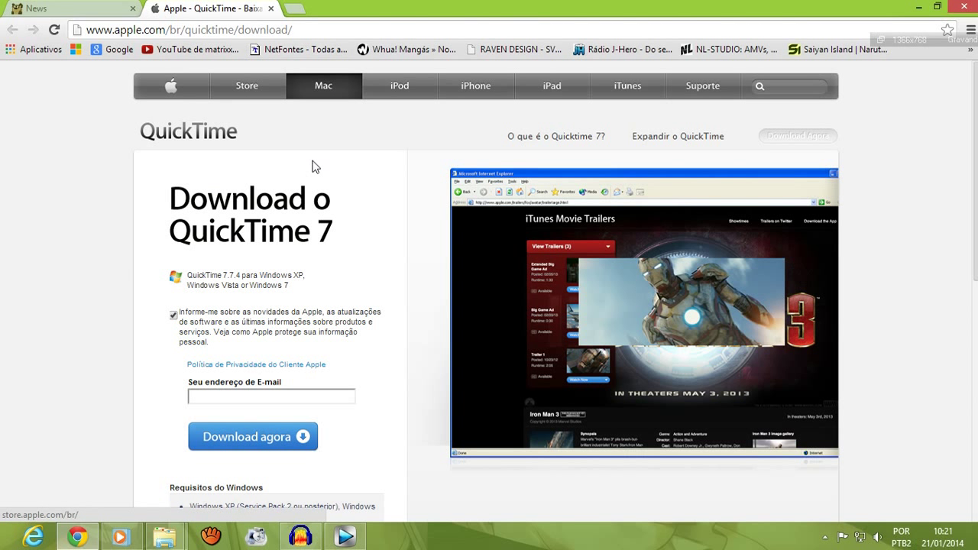
scroll(187, 137, "down", 5)
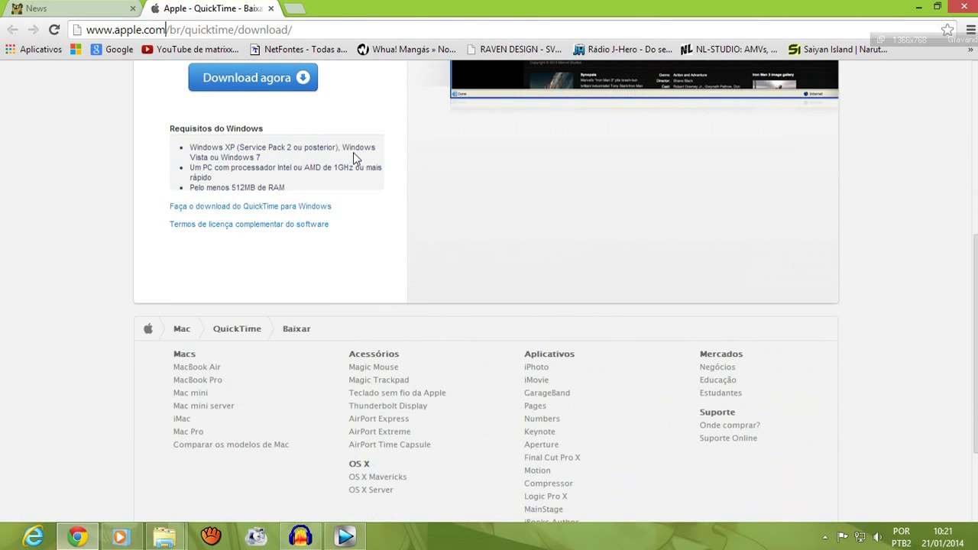
scroll(353, 153, "up", 2)
left_click(348, 181)
scroll(257, 280, "up", 2)
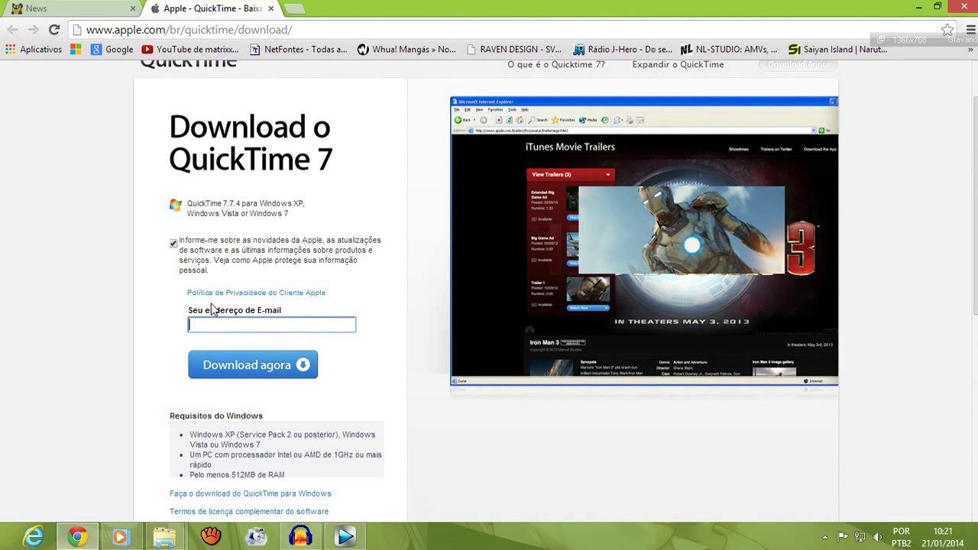
Opt out of Apple's news updates in the QuickTime 7 download form and minimize the browser.
left_click(174, 244)
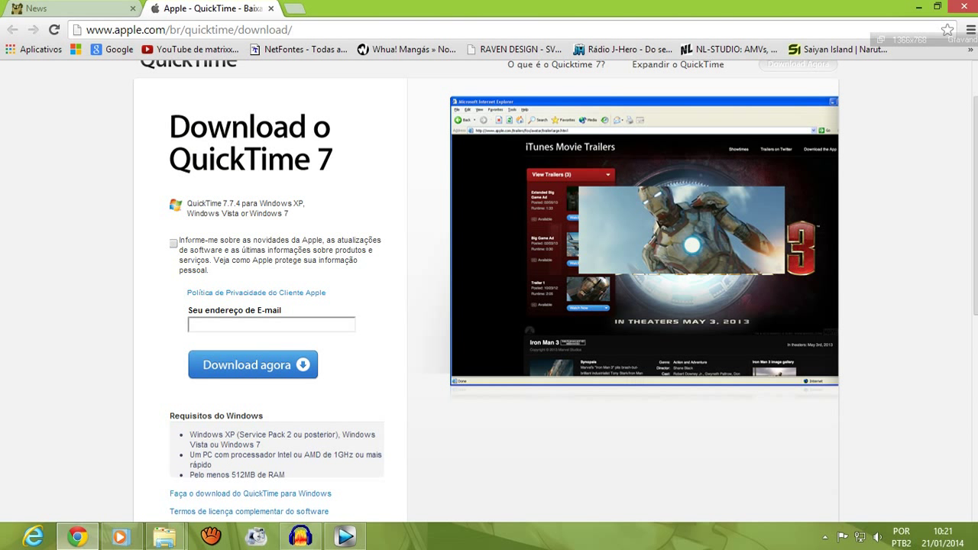
scroll(489, 305, "down", 1)
left_click(271, 253)
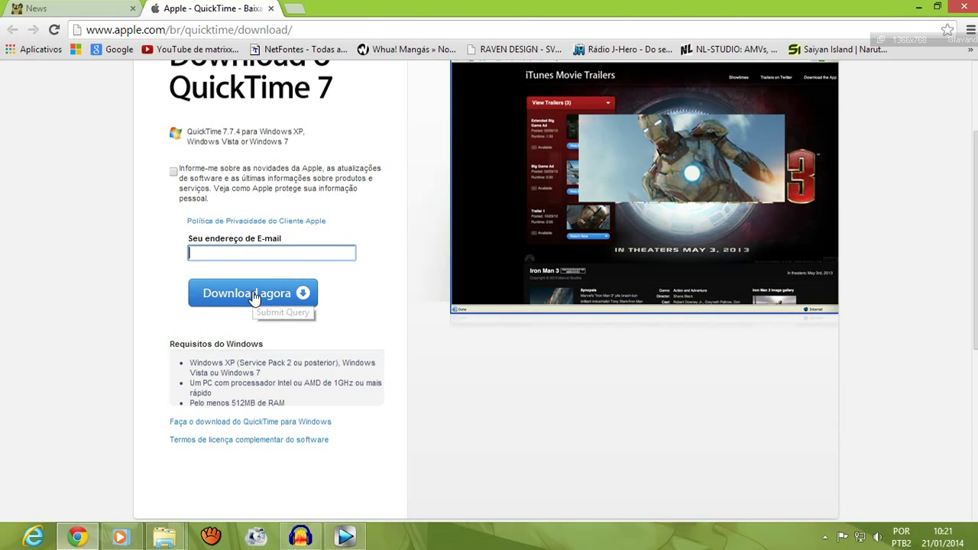
scroll(375, 139, "up", 2)
scroll(374, 137, "down", 10)
scroll(374, 138, "up", 10)
left_click(918, 6)
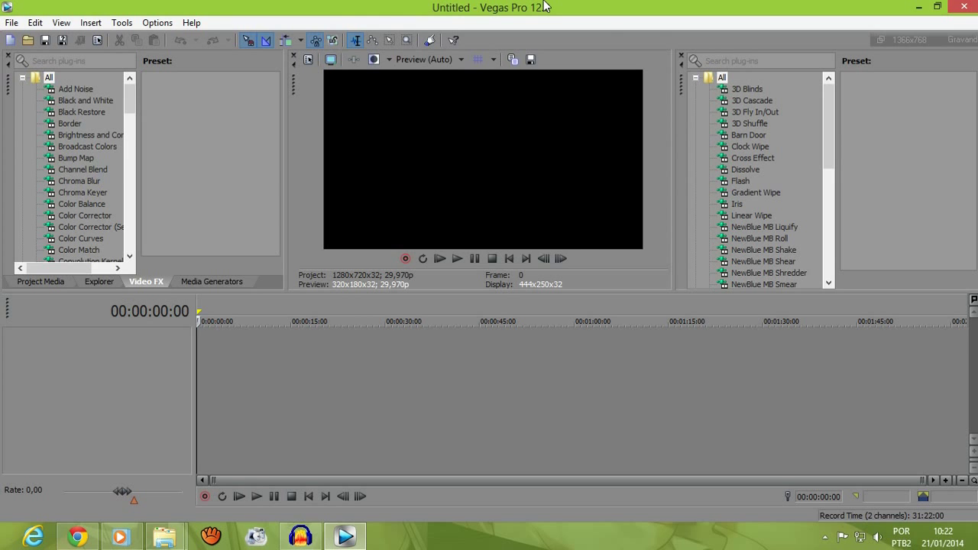
Reveal the desktop and add the Bakuman_01_Punch-Anbient MOV video to the start of the Vegas Pro timeline.
left_click(916, 7)
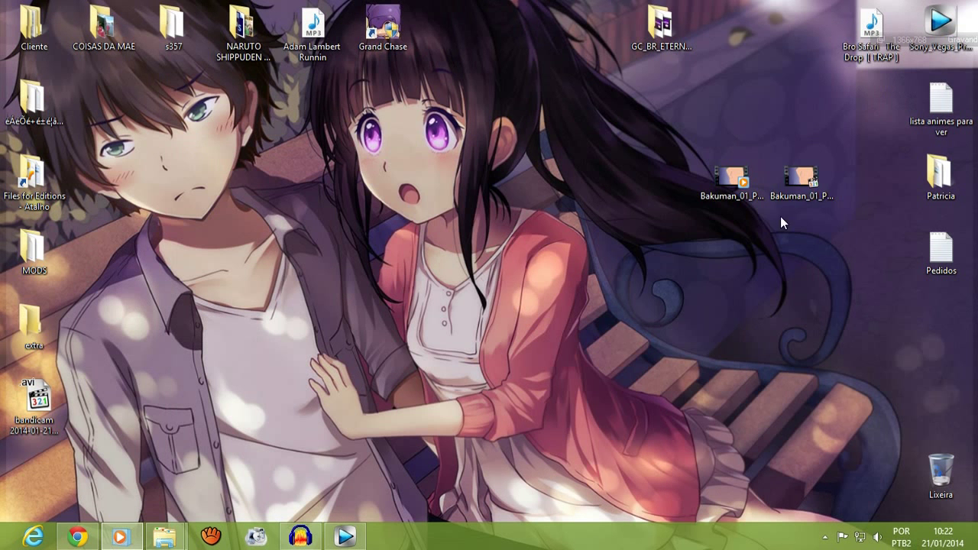
left_click_drag(815, 180, 383, 408)
left_click_drag(395, 360, 358, 333)
Preview the Bakuman clip at several points along the timeline, finishing at about 00:08:50.
left_click(359, 340)
left_click(490, 351)
left_click(587, 353)
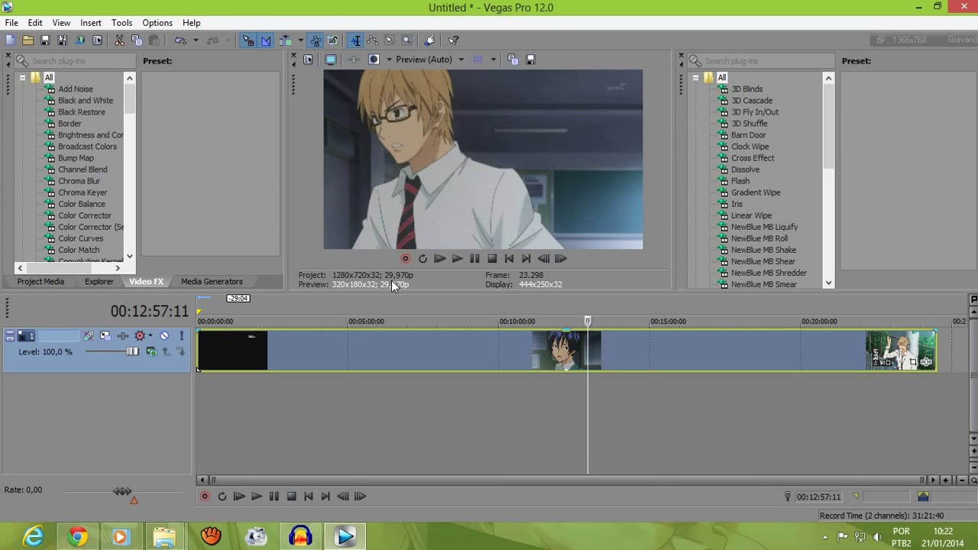
left_click(290, 350)
left_click(226, 350)
left_click(463, 353)
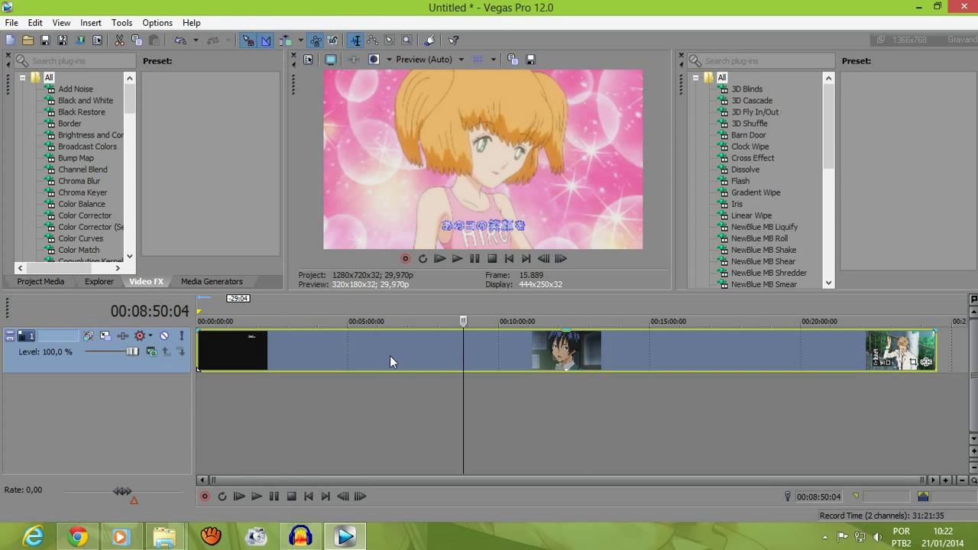
Inspect the video event's properties, including the media file's name, format and frame rate, and close them without changes.
right_click(375, 344)
left_click(469, 513)
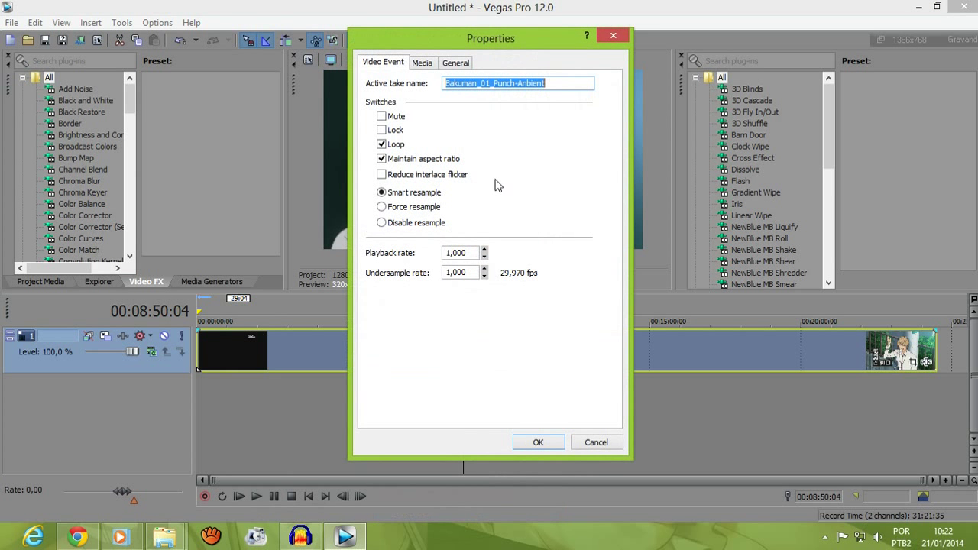
left_click(424, 67)
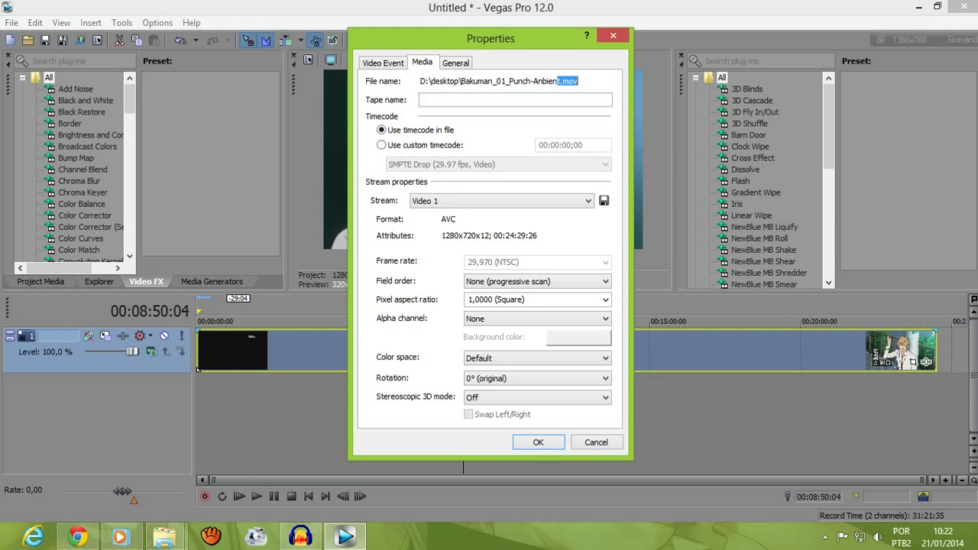
left_click(613, 35)
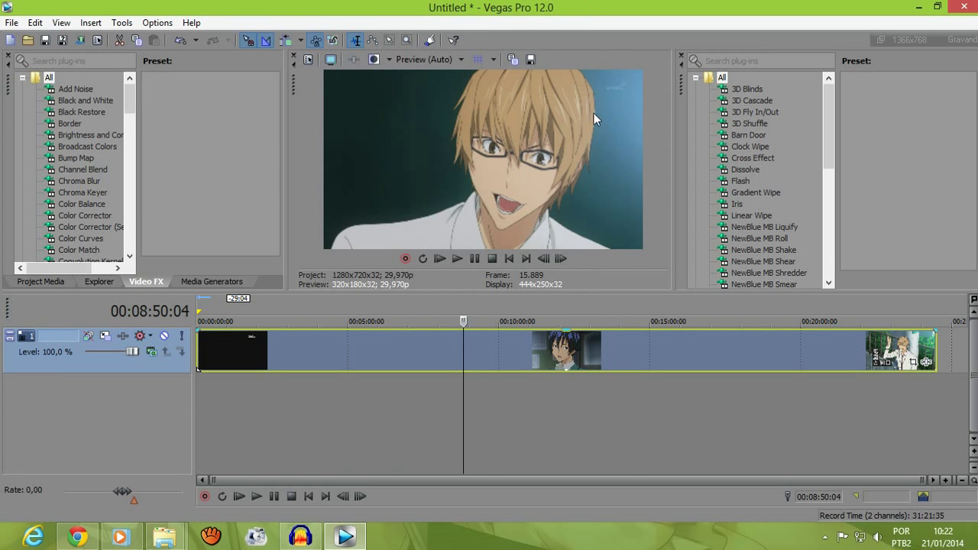
Close Vegas Pro without saving the changes to the untitled project.
left_click(965, 6)
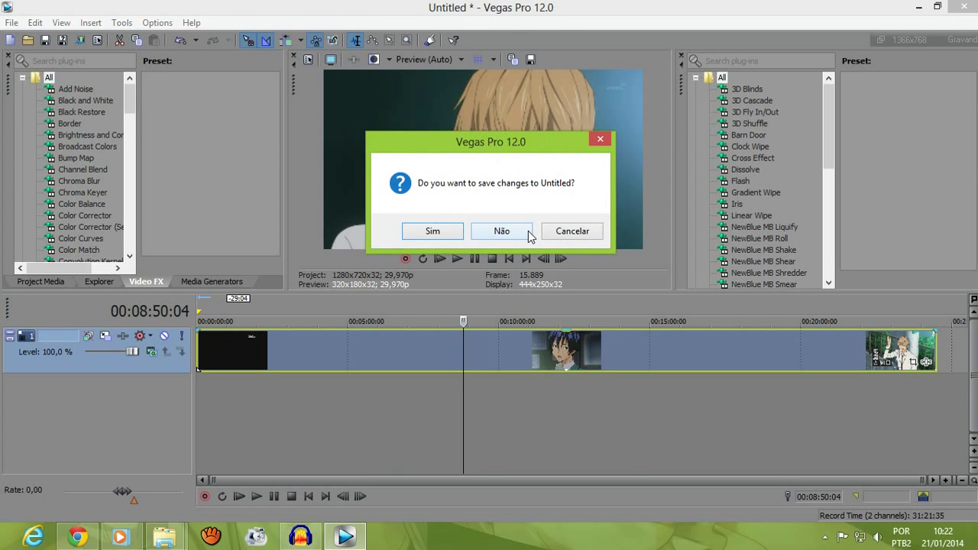
left_click(528, 234)
left_click(823, 188)
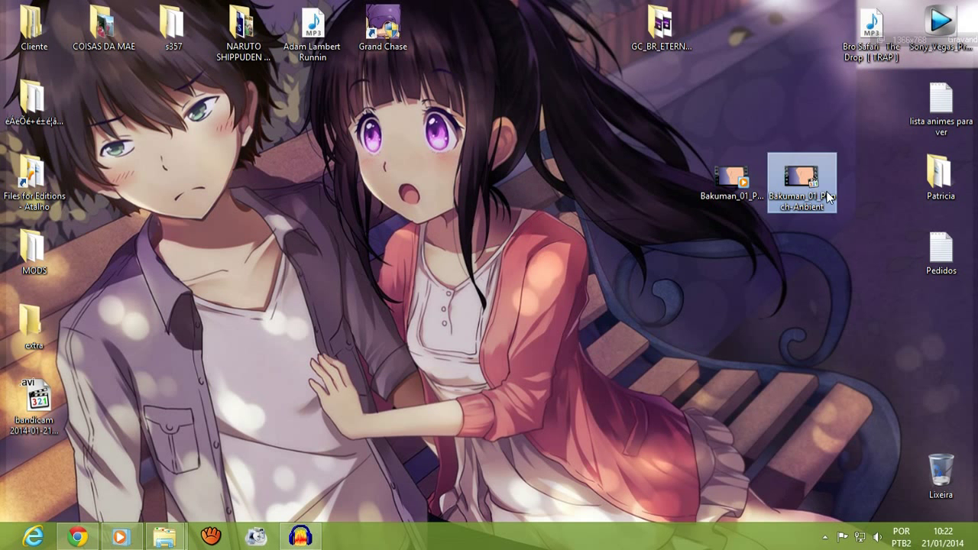
right_click(816, 186)
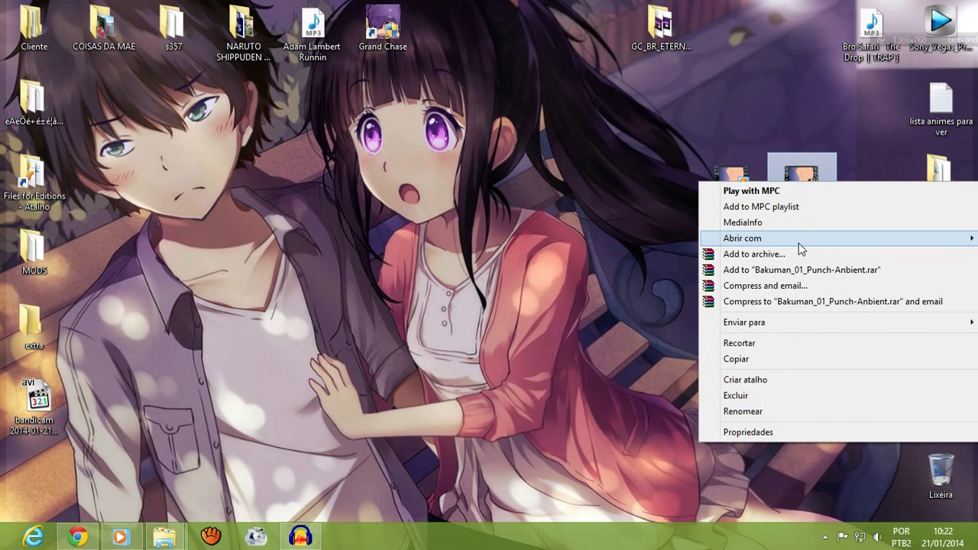
mouse_move(798, 243)
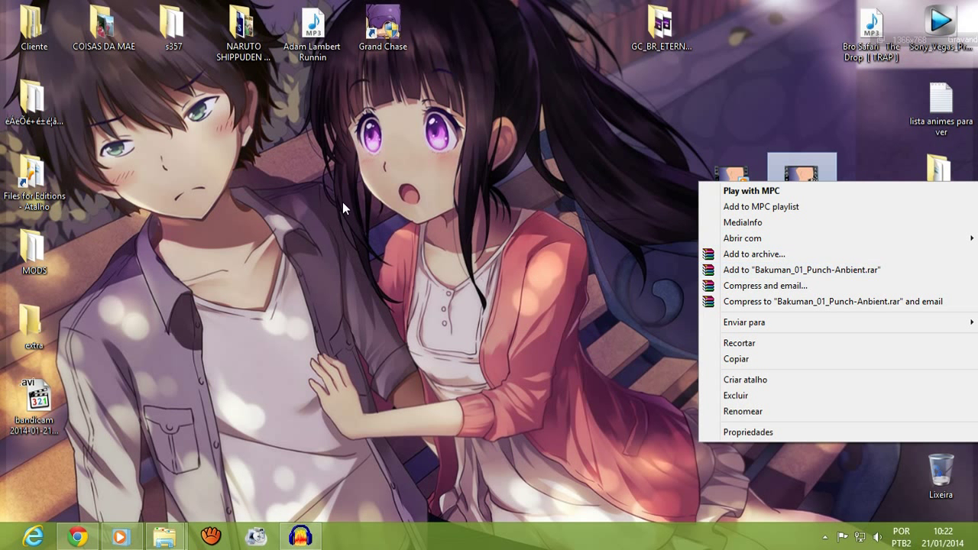
left_click(532, 280)
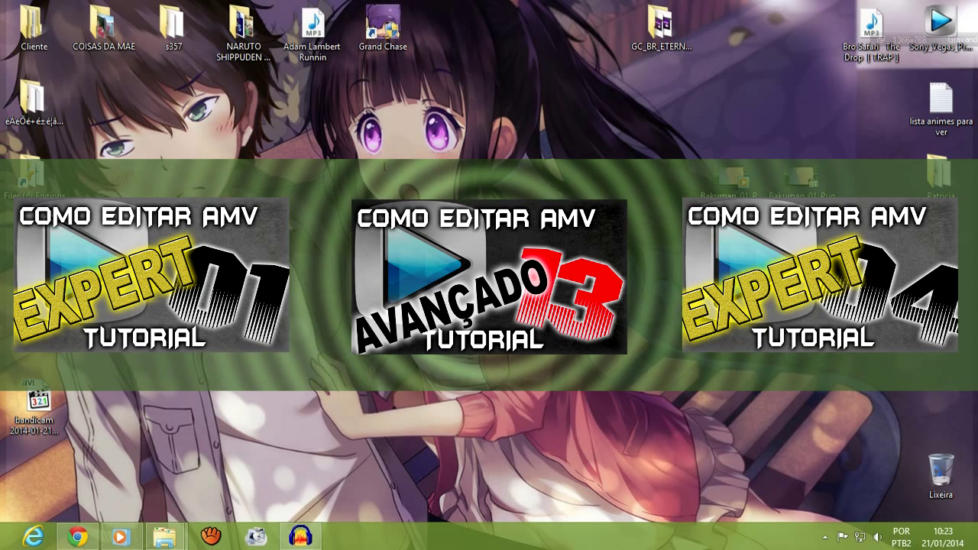
left_click_drag(852, 167, 879, 46)
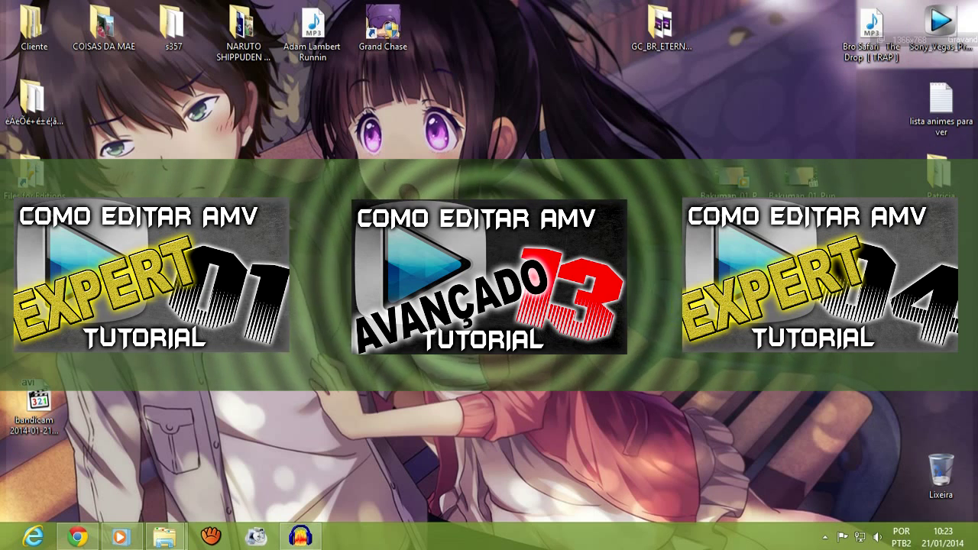